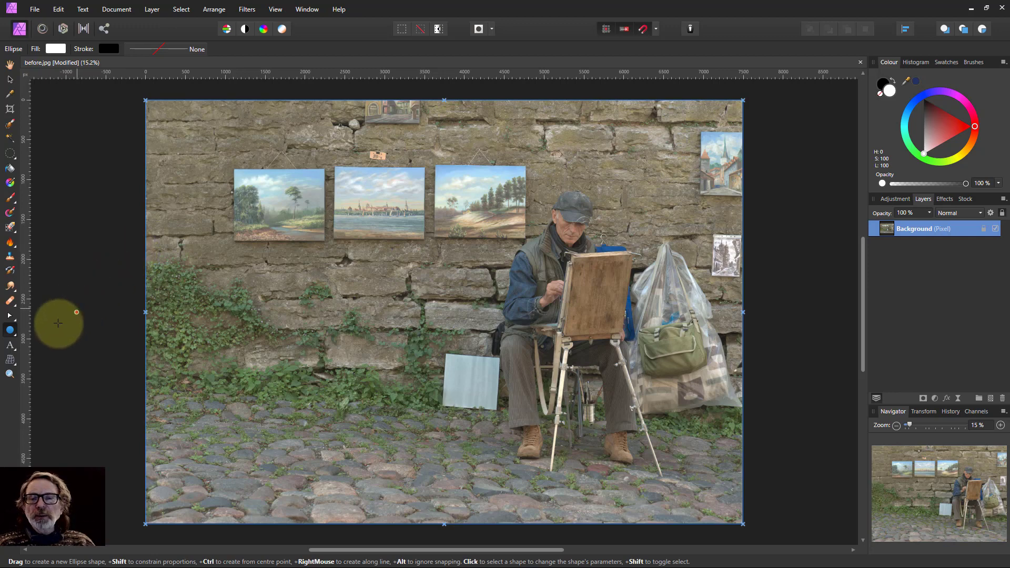
# Draw a black-filled rectangle covering the whole photo
pyautogui.moveTo(12, 331); pyautogui.dragTo(68, 53)
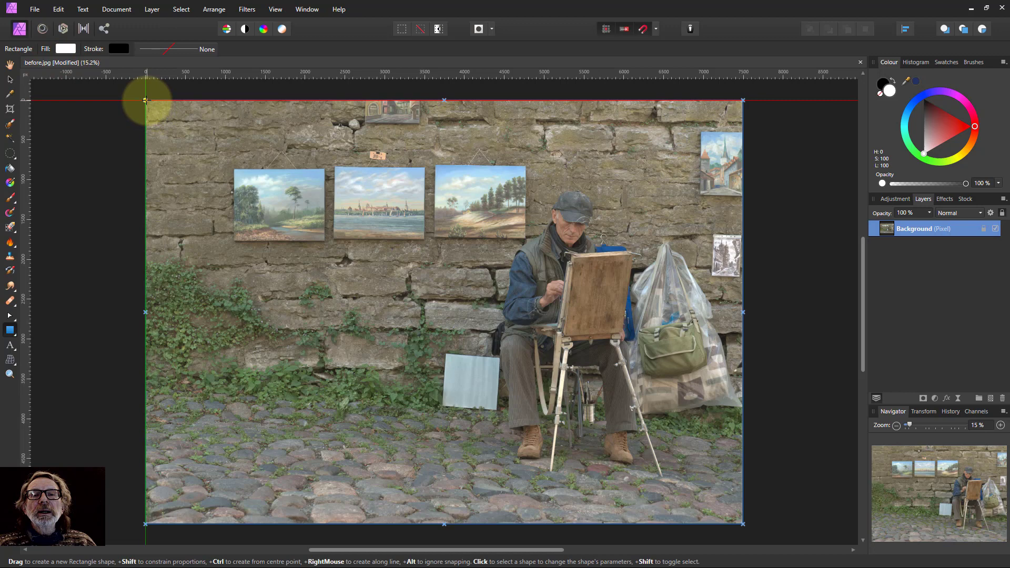
pyautogui.moveTo(146, 100); pyautogui.dragTo(743, 524)
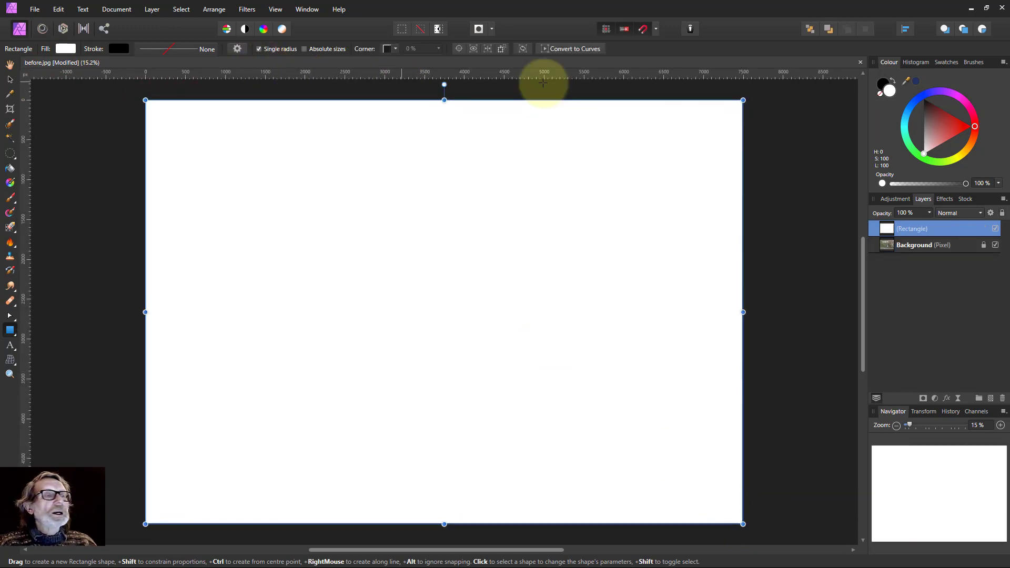
pyautogui.moveTo(944, 127); pyautogui.dragTo(924, 98)
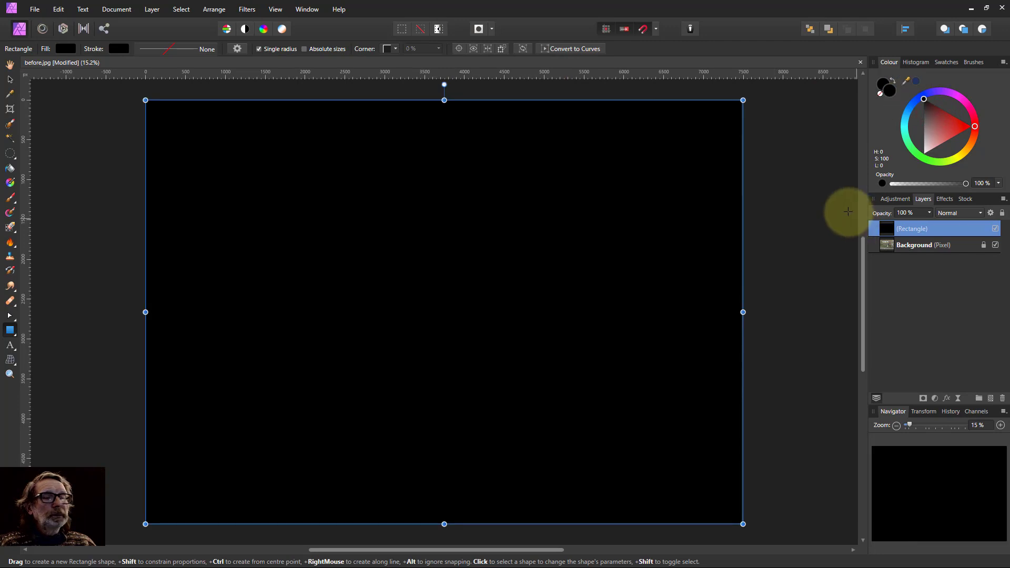
# Draw a large white-filled ellipse inside the black rectangle
pyautogui.click(10, 331)
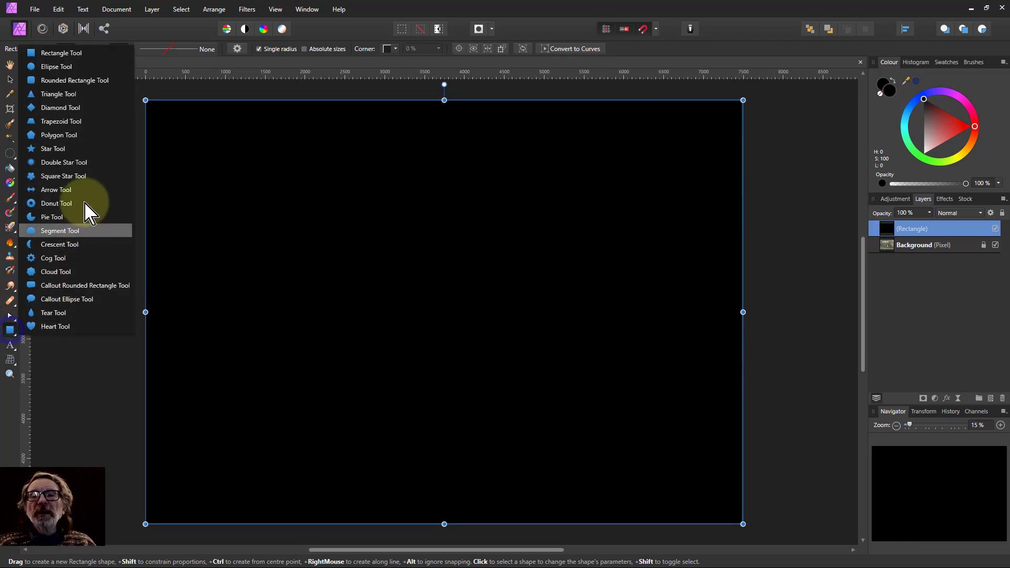
pyautogui.click(67, 69)
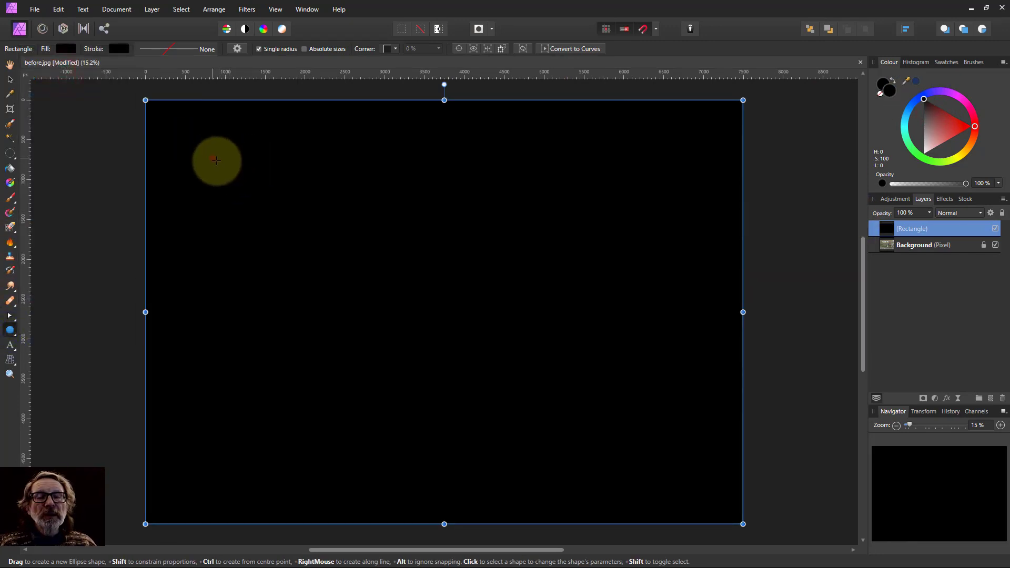
pyautogui.moveTo(213, 157); pyautogui.dragTo(680, 461)
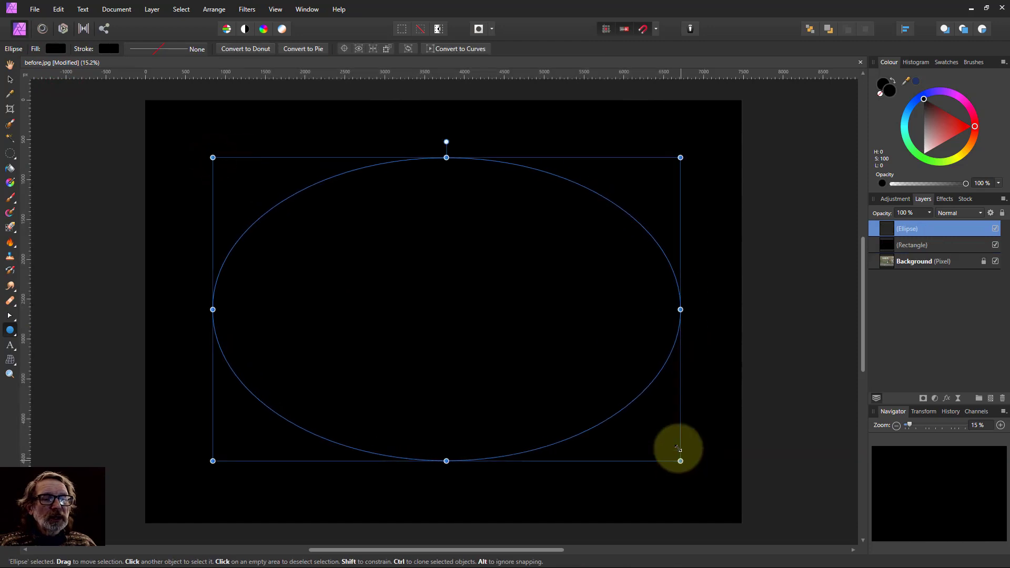
pyautogui.moveTo(932, 140); pyautogui.dragTo(922, 172)
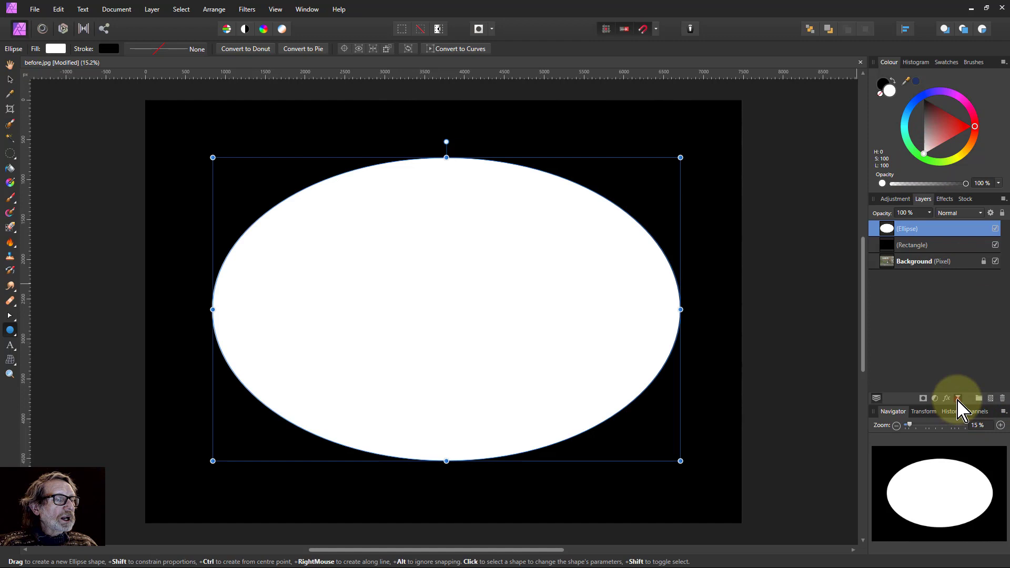
# Add a live Gaussian Blur with a 400 px radius to the ellipse
pyautogui.click(958, 400)
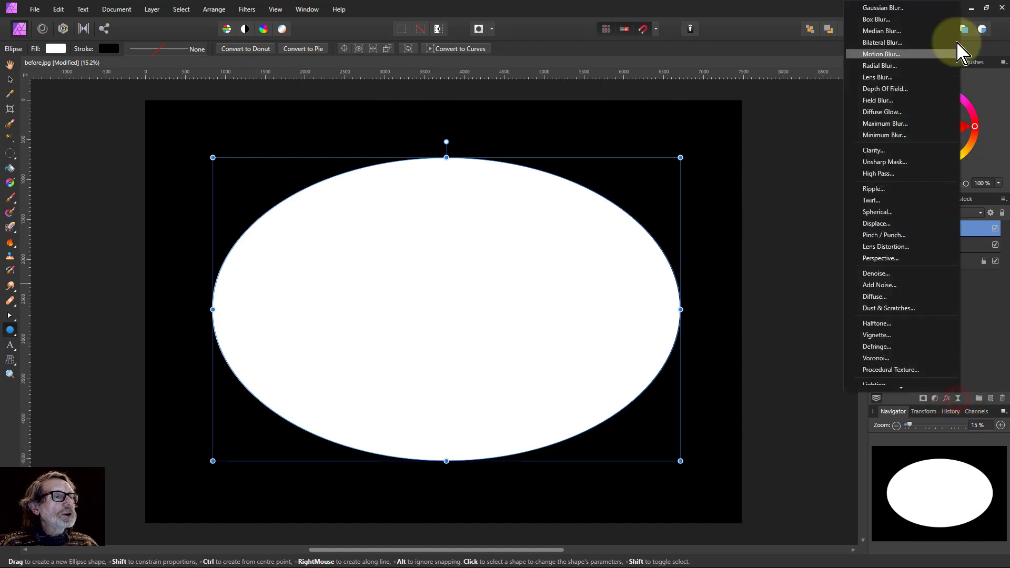
pyautogui.click(878, 8)
pyautogui.click(801, 495)
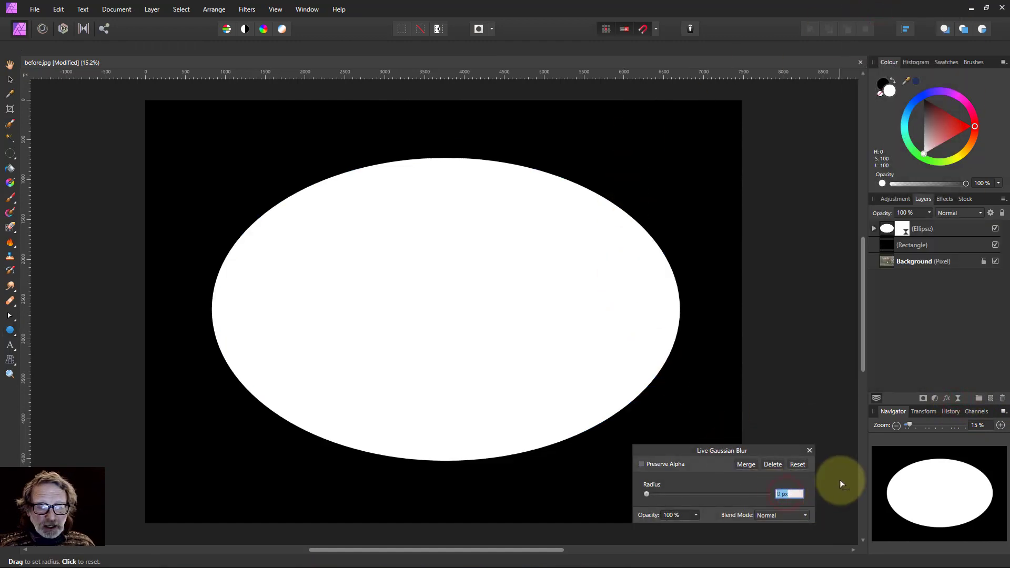
pyautogui.write('400')
pyautogui.press('Return')
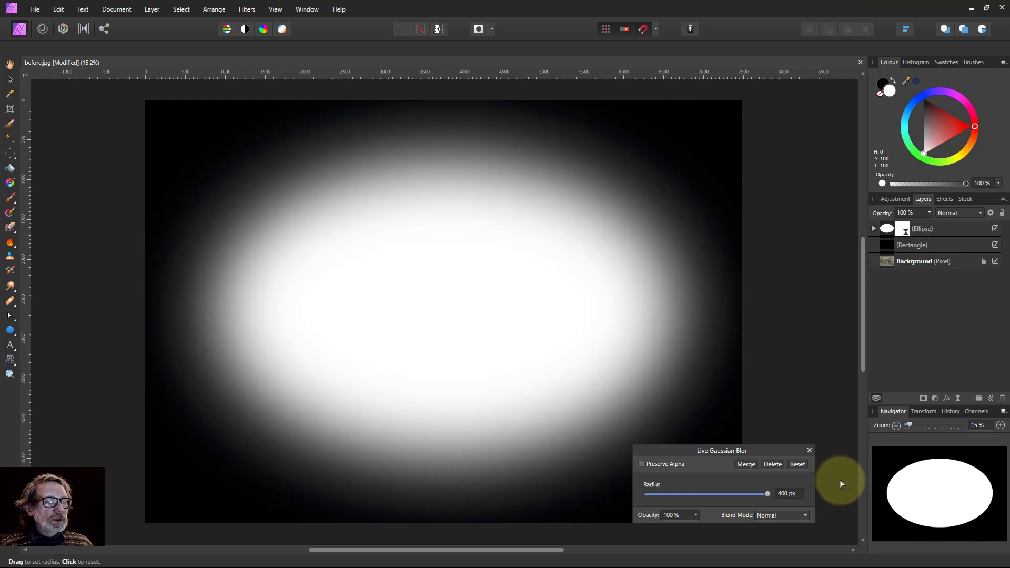
# Group the ellipse with the rectangle, set the group to Multiply at 59% opacity
pyautogui.click(889, 231)
pyautogui.keyDown('shift'); pyautogui.click(889, 246); pyautogui.keyUp('shift')
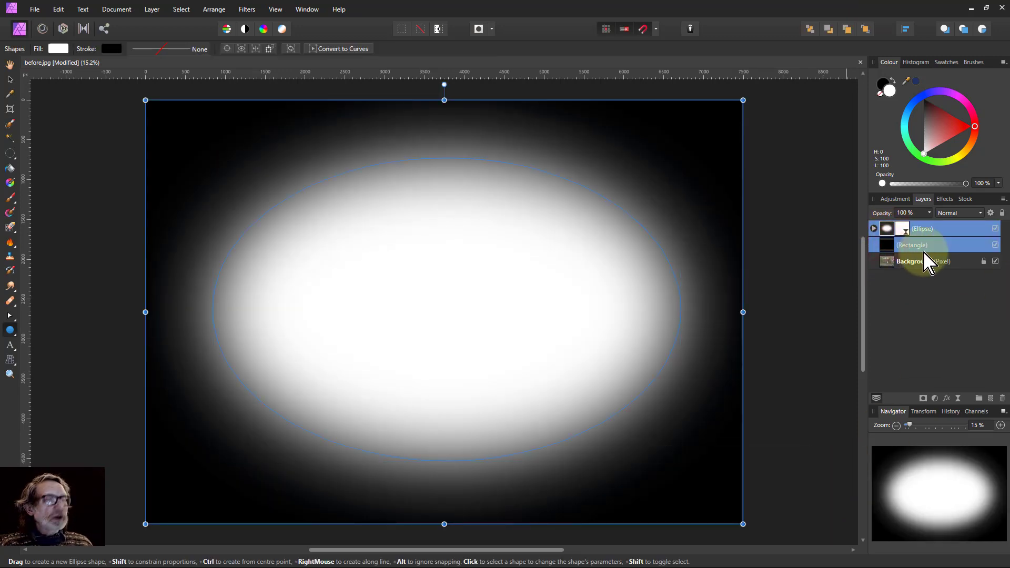
pyautogui.hotkey('ctrl', 'g')
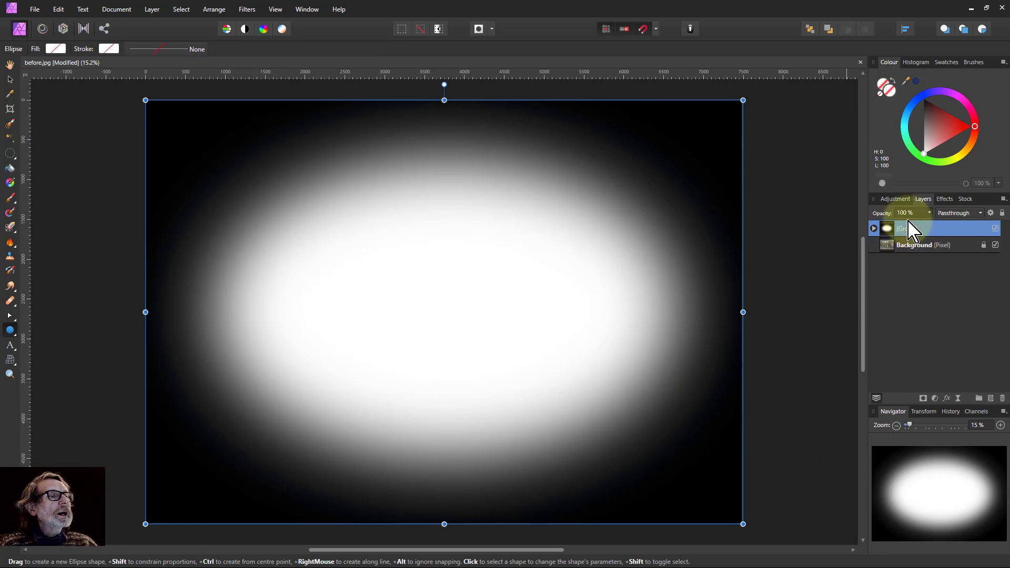
pyautogui.click(972, 214)
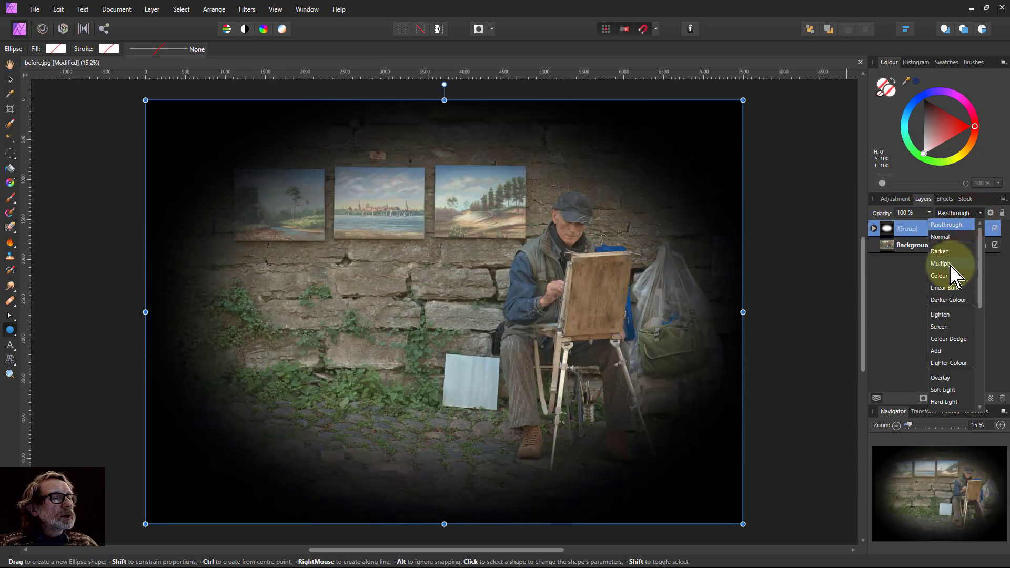
pyautogui.click(954, 263)
pyautogui.moveTo(930, 214); pyautogui.dragTo(901, 227)
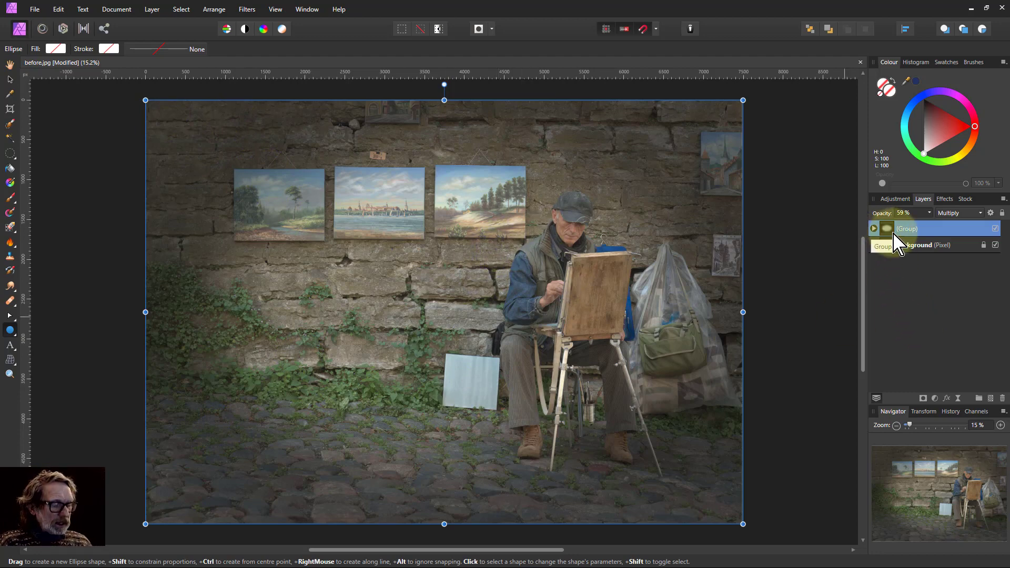
# Delete the Group layer and draw a fresh black-filled rectangle over the entire photo
pyautogui.press('Delete')
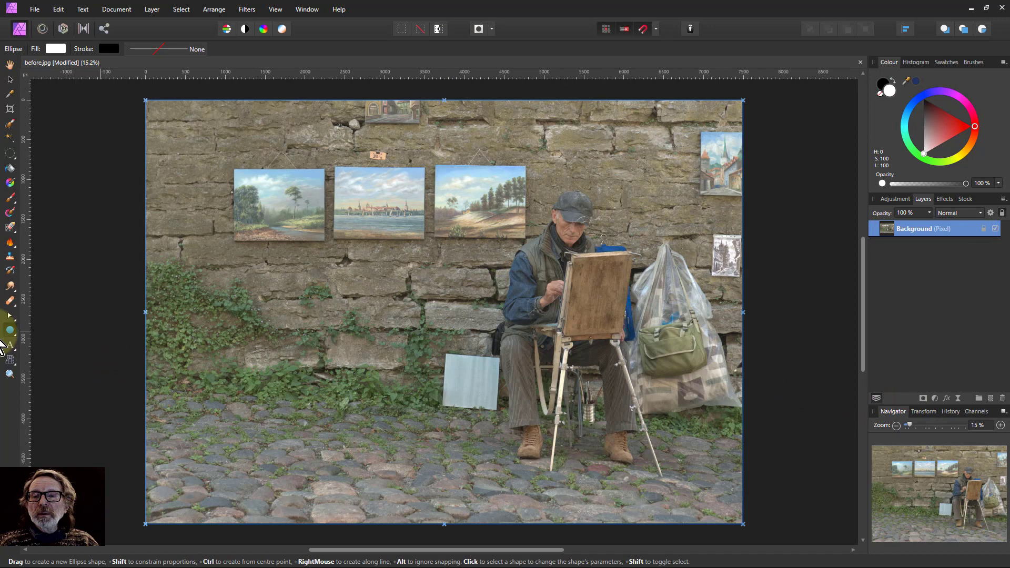
pyautogui.click(11, 335)
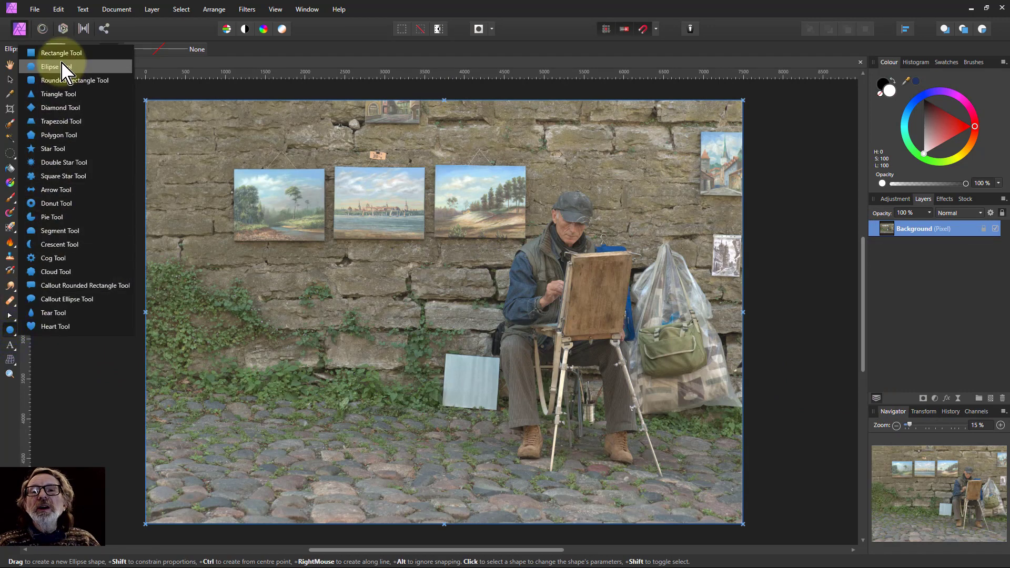
pyautogui.click(61, 53)
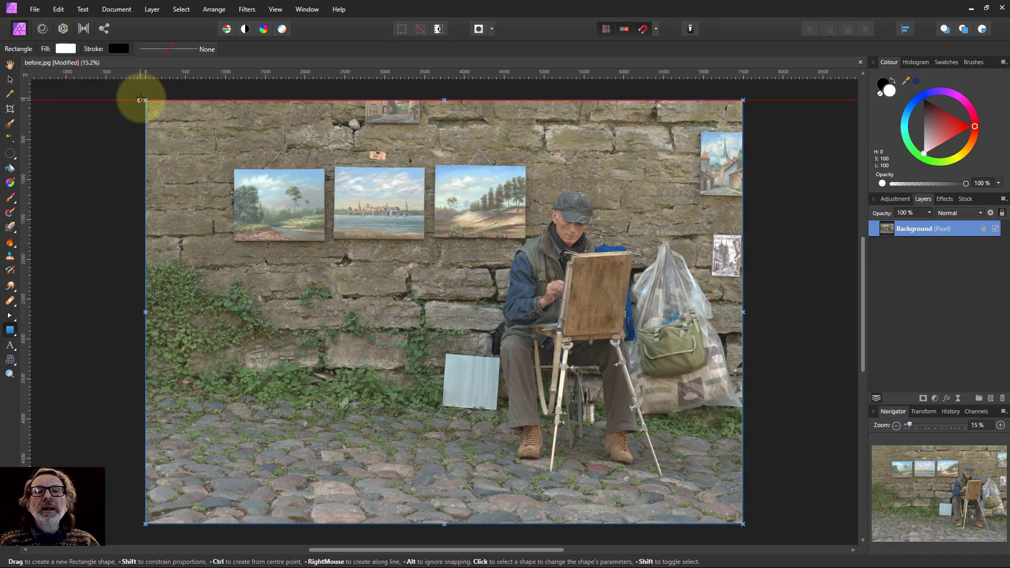
pyautogui.moveTo(146, 100); pyautogui.dragTo(742, 524)
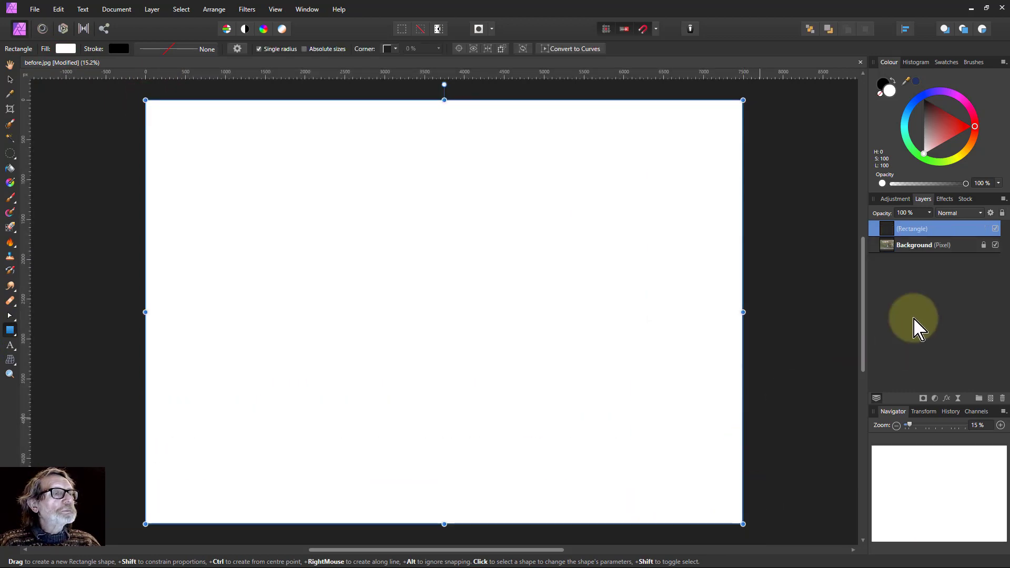
pyautogui.moveTo(931, 125); pyautogui.dragTo(924, 99)
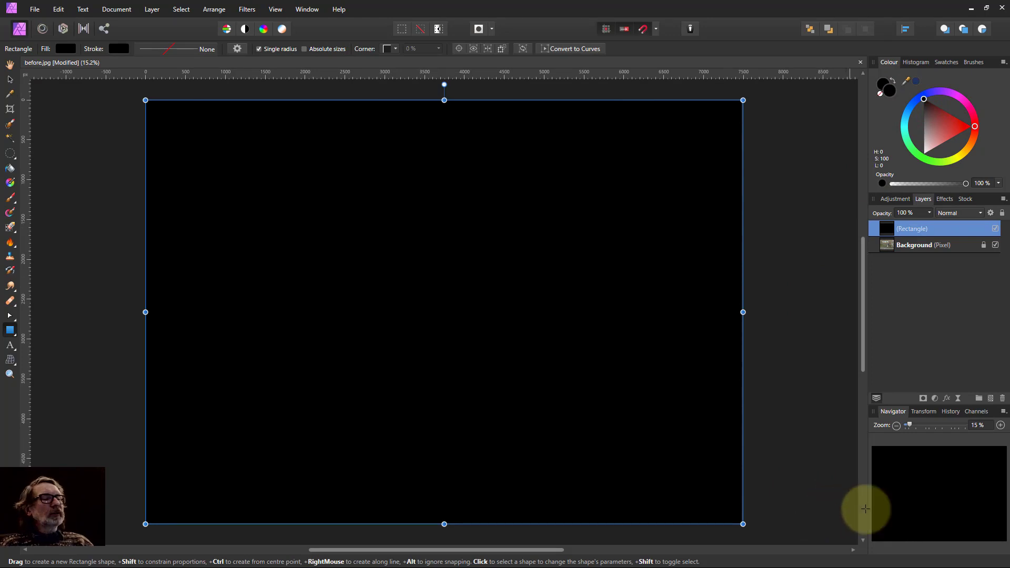
# Add an Elliptical Gradient Overlay to the rectangle, reversed to white centre and black edges
pyautogui.click(947, 400)
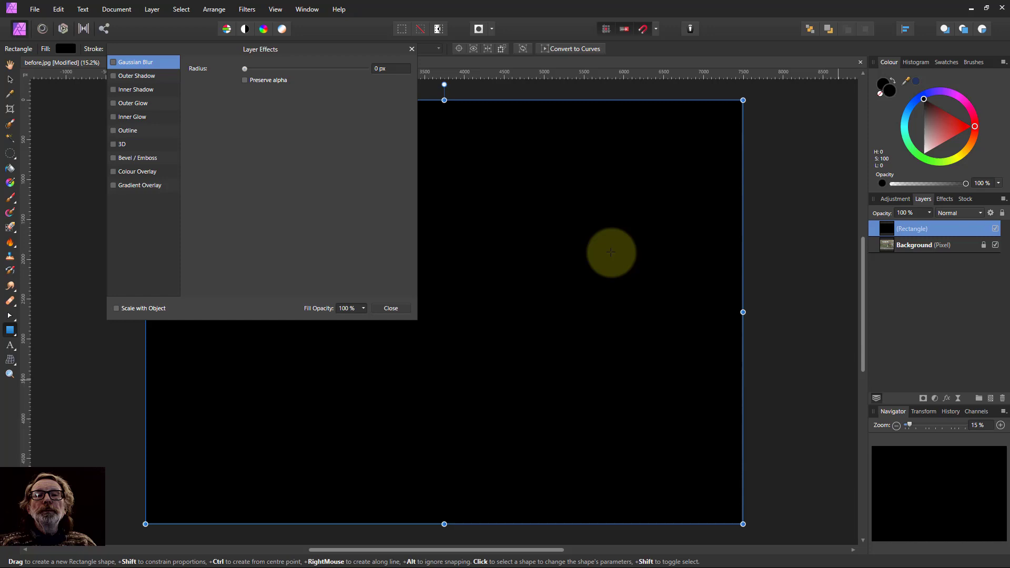
pyautogui.click(113, 186)
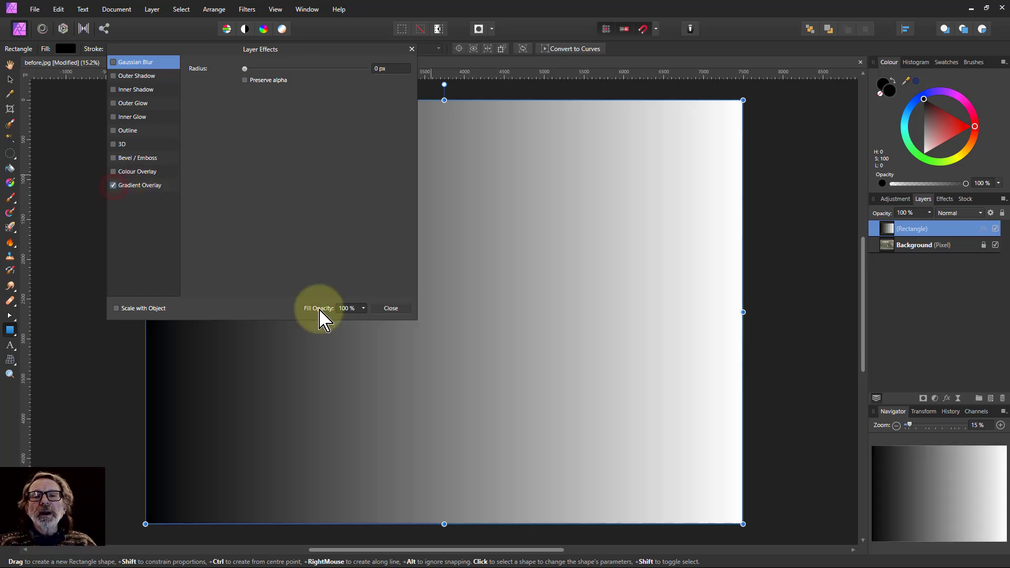
pyautogui.click(144, 185)
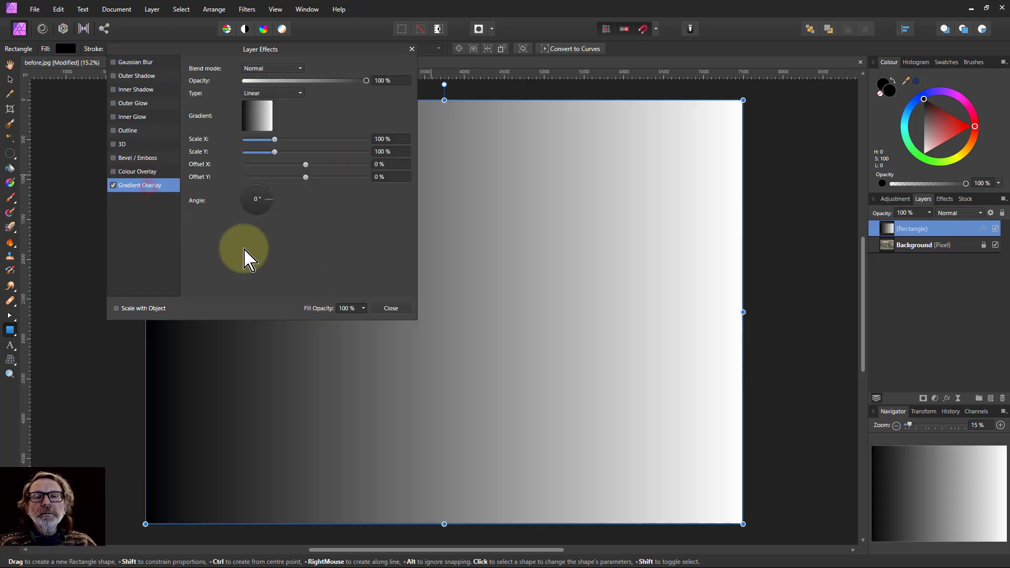
pyautogui.moveTo(295, 53); pyautogui.dragTo(238, 167)
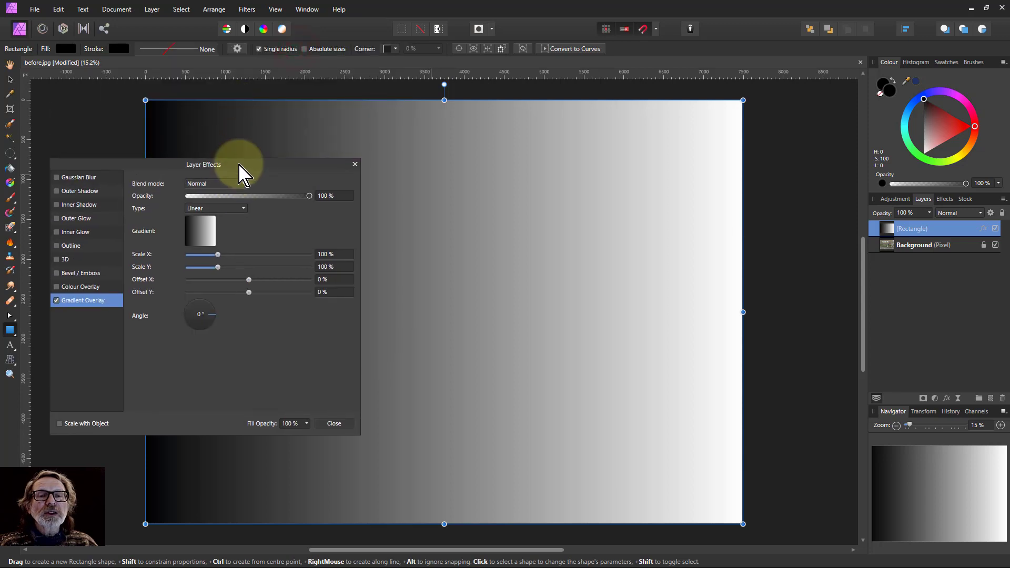
pyautogui.click(210, 208)
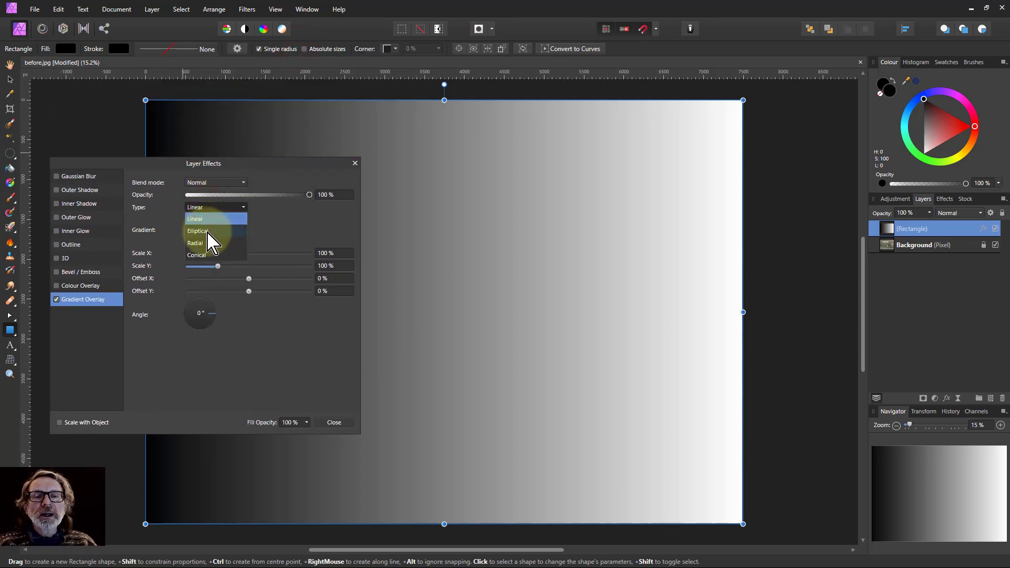
pyautogui.click(200, 231)
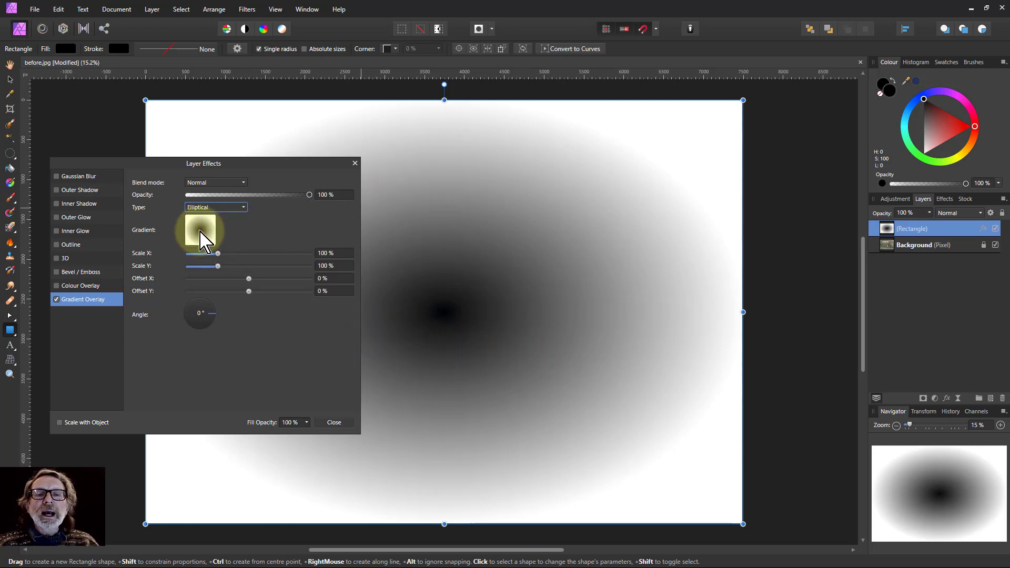
pyautogui.click(200, 232)
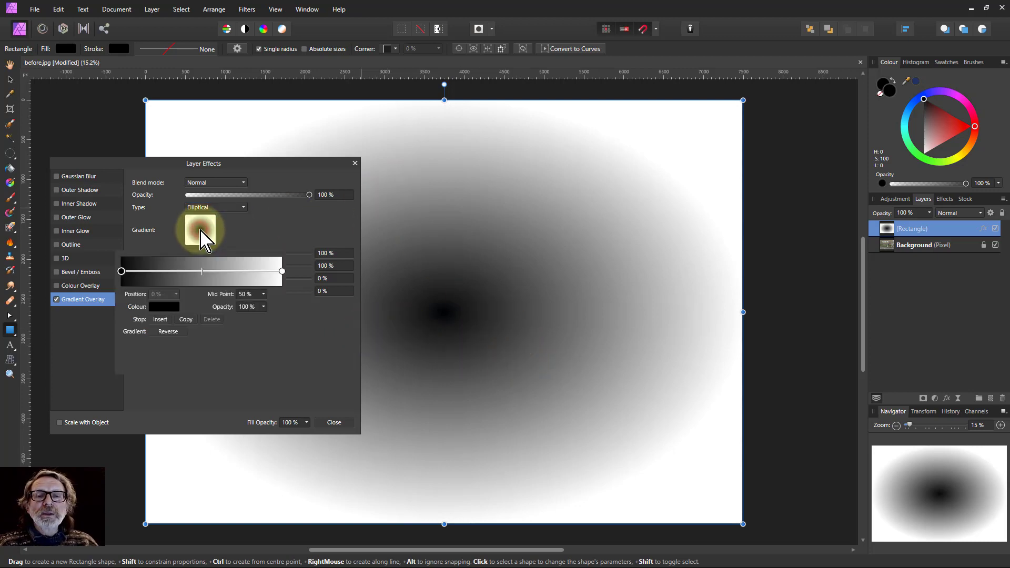
pyautogui.click(168, 332)
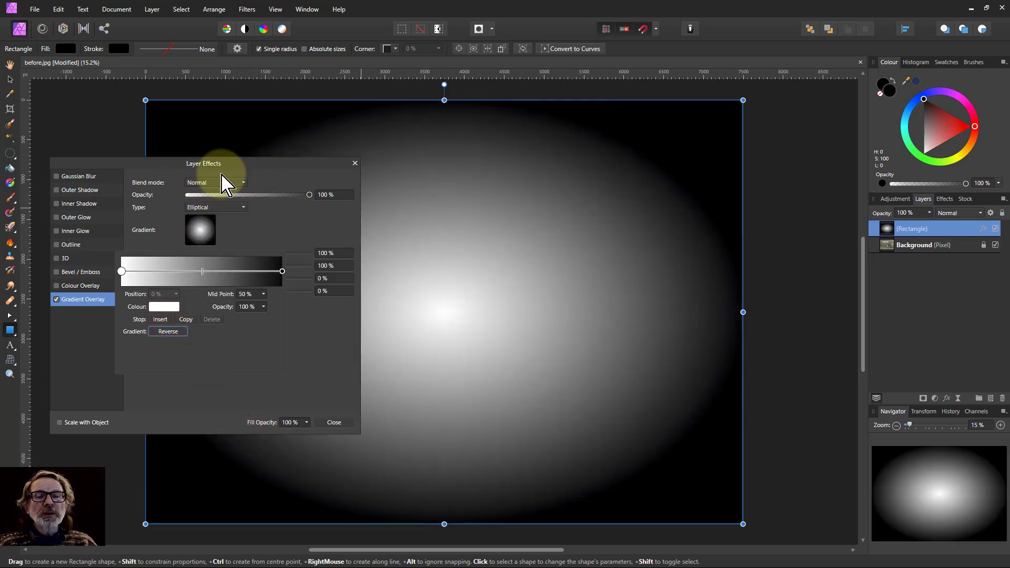
# Stretch the elliptical gradient overlay to Scale X 146% and Scale Y 162%
pyautogui.click(293, 362)
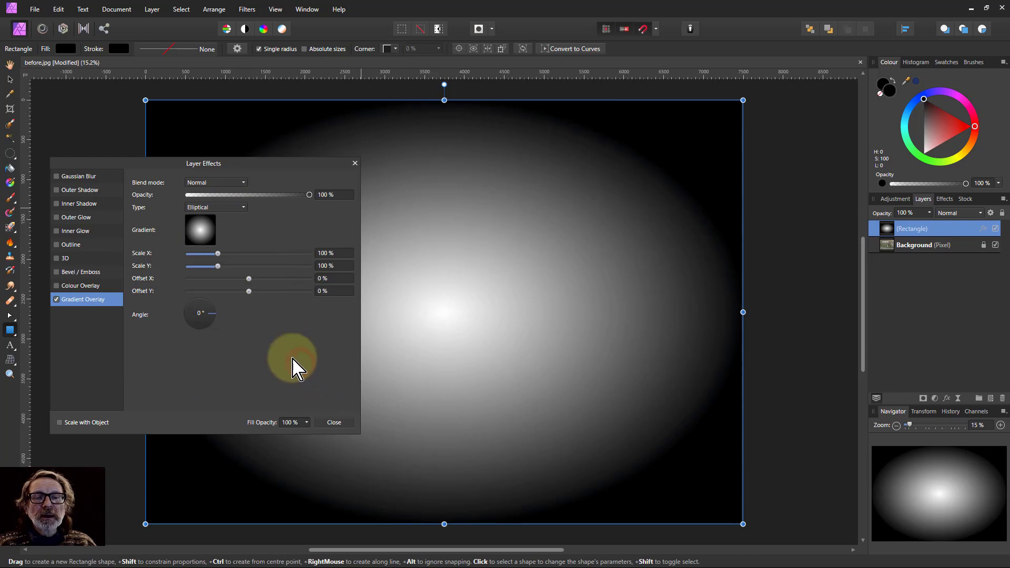
pyautogui.click(216, 254)
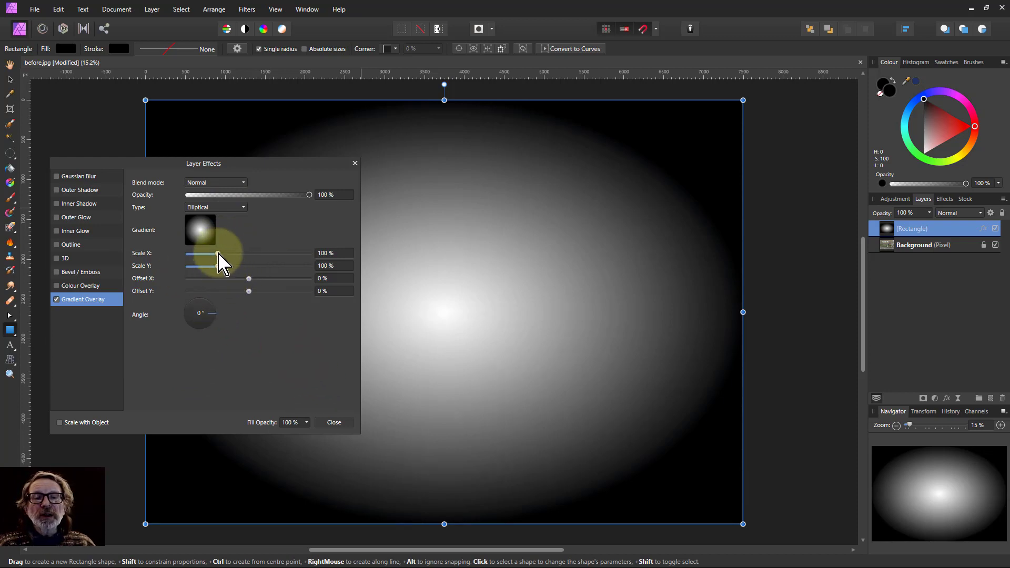
pyautogui.moveTo(218, 255); pyautogui.dragTo(238, 268)
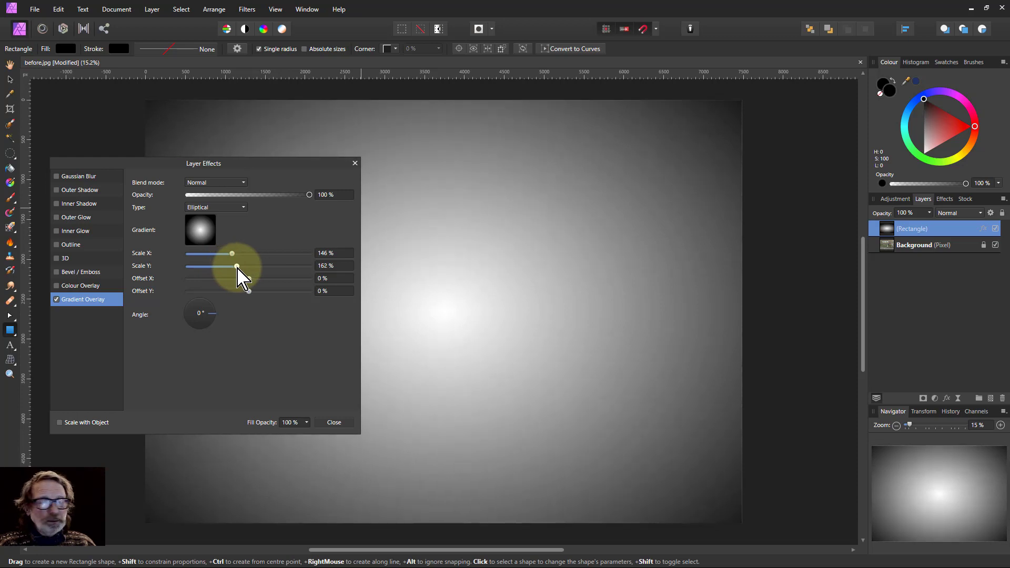
pyautogui.click(591, 480)
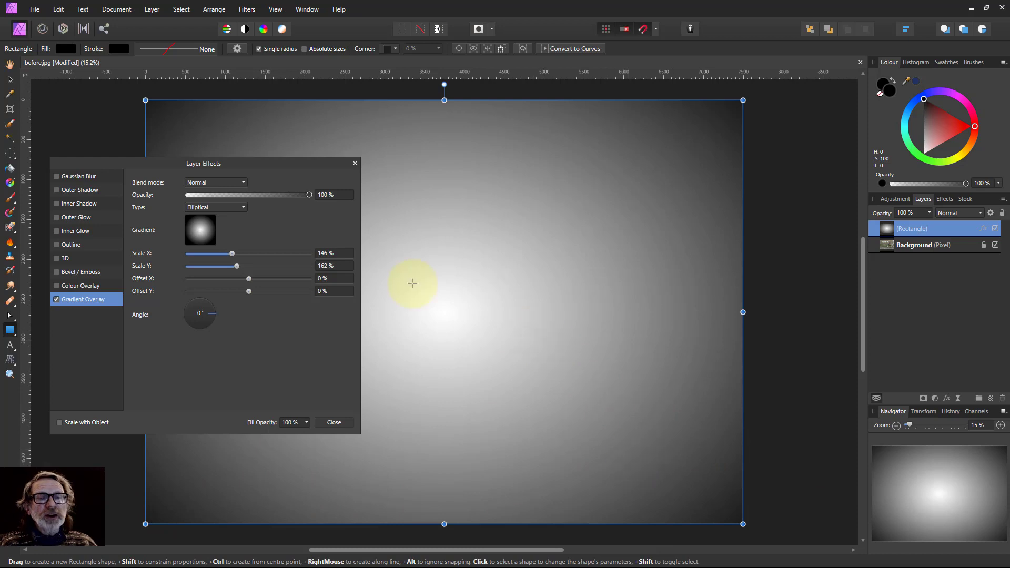
# Keep both the overlay and layer blend modes at Normal and close Layer Effects
pyautogui.click(240, 182)
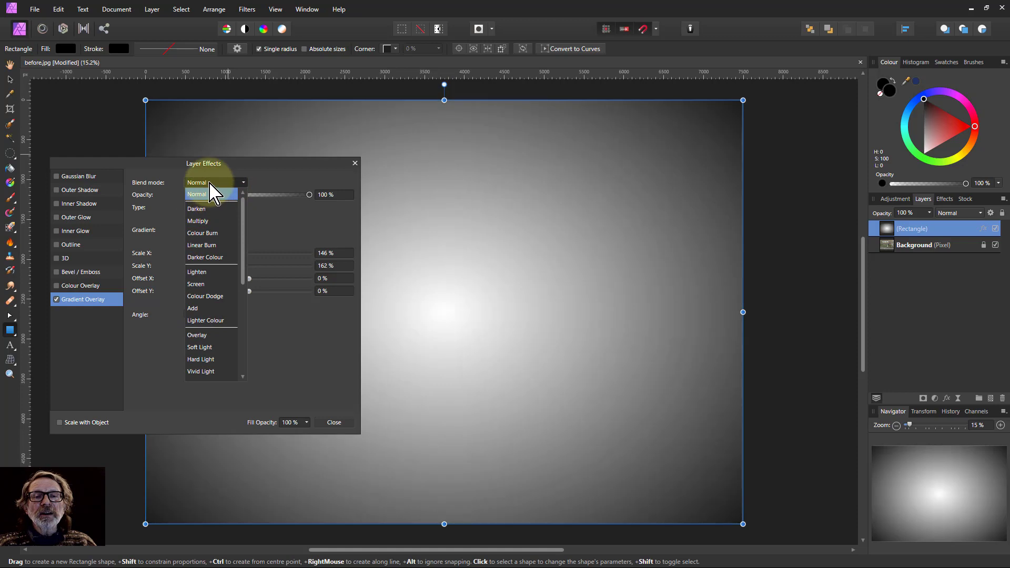
pyautogui.click(210, 192)
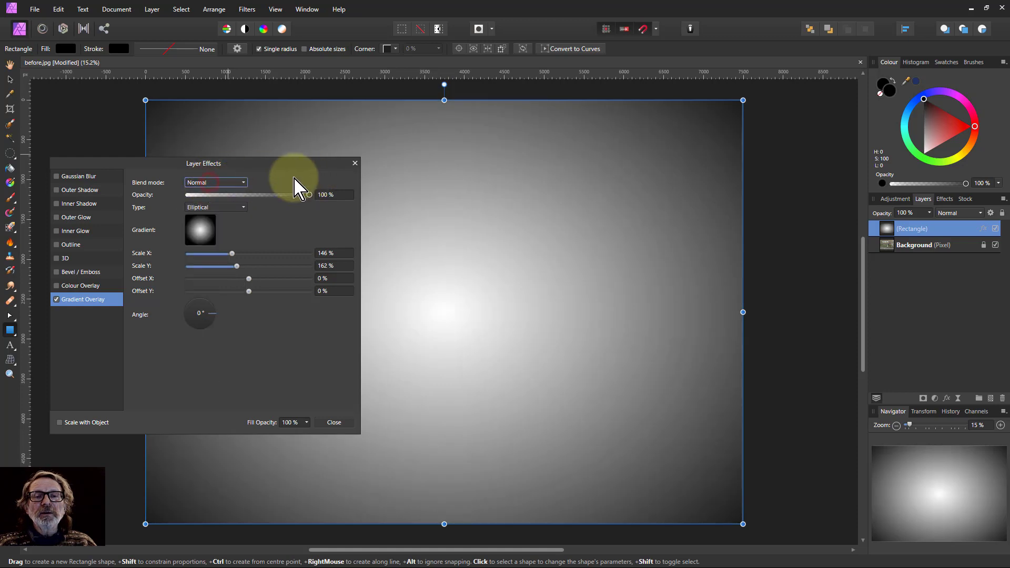
pyautogui.click(355, 163)
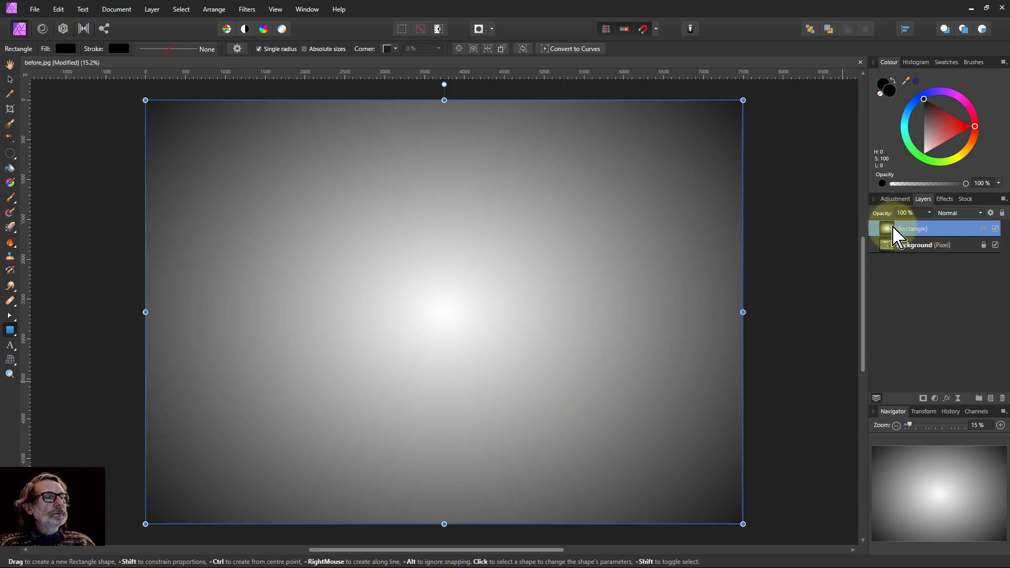
pyautogui.click(955, 214)
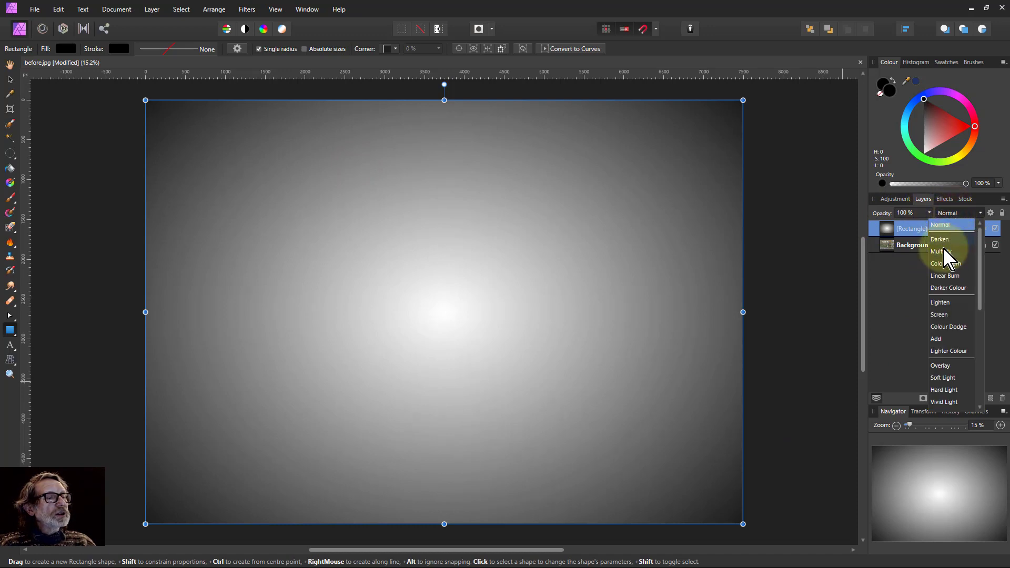
pyautogui.click(934, 305)
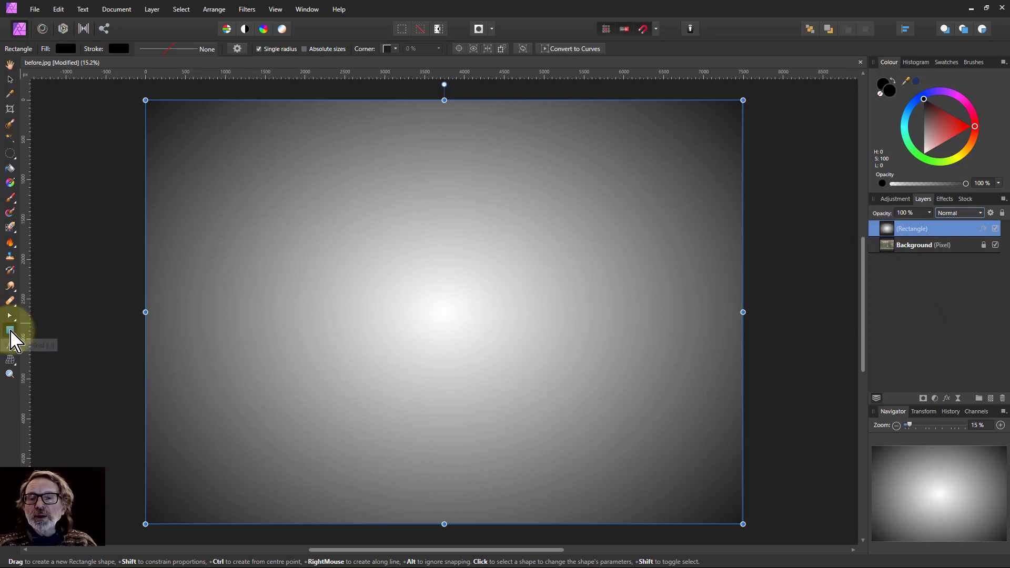
# Draw a large ellipse spanning most of the gradient rectangle and start choosing its fill
pyautogui.moveTo(10, 331); pyautogui.dragTo(56, 67)
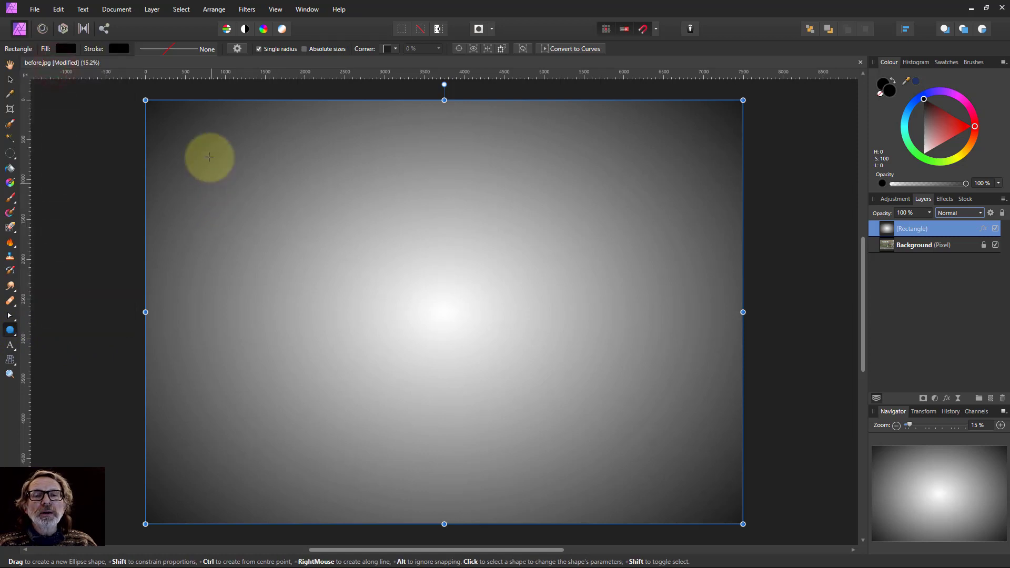
pyautogui.moveTo(210, 157); pyautogui.dragTo(696, 487)
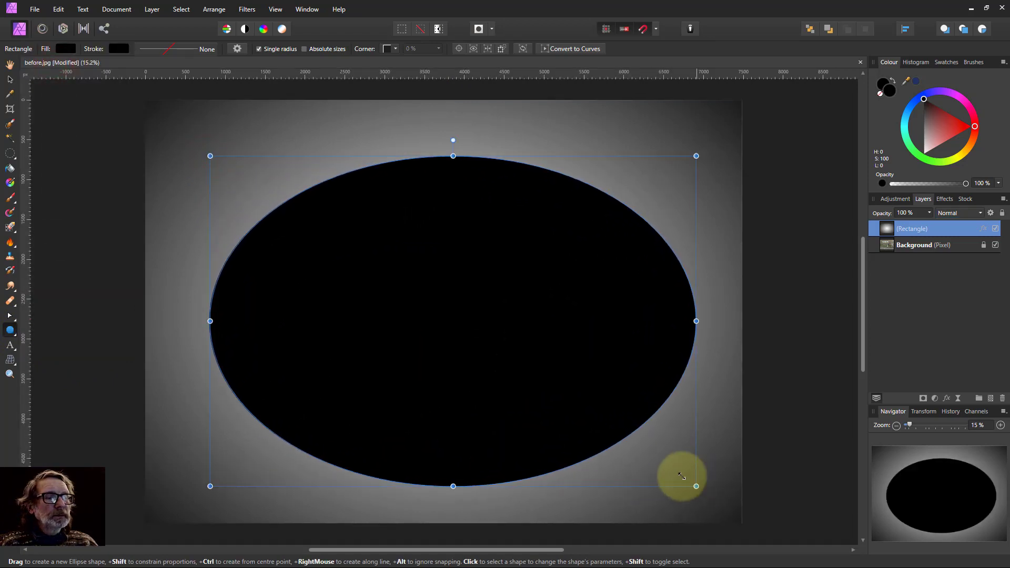
pyautogui.click(952, 214)
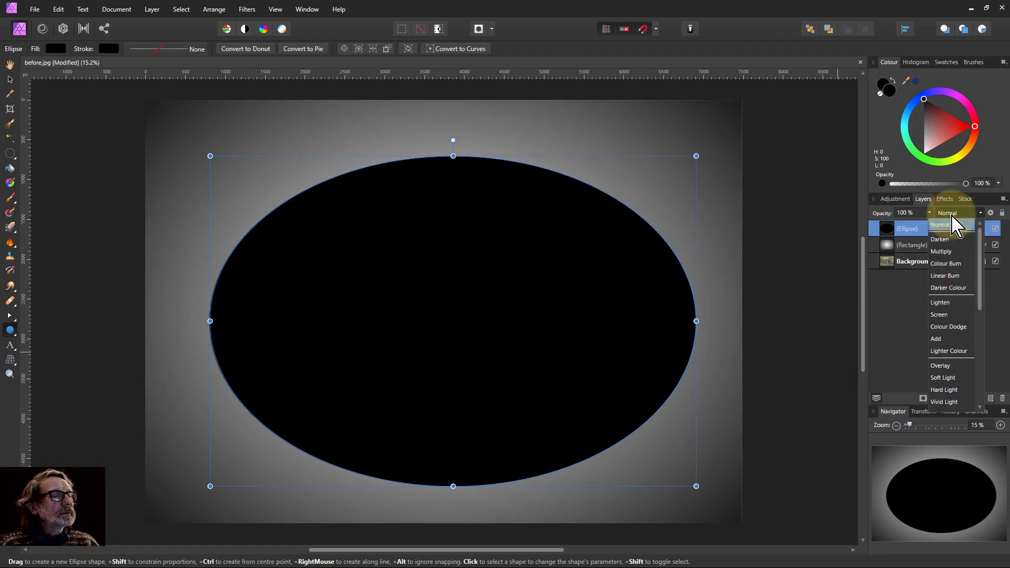
pyautogui.click(884, 226)
# Fill the ellipse white and group it with the Rectangle layer
pyautogui.click(931, 125)
pyautogui.moveTo(933, 150); pyautogui.dragTo(924, 178)
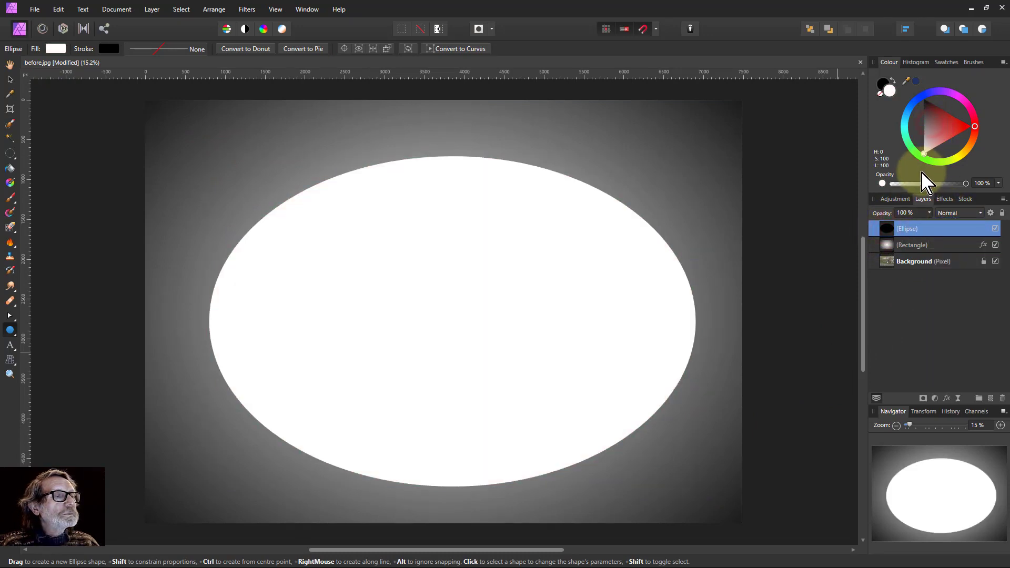
pyautogui.keyDown('shift'); pyautogui.click(925, 245); pyautogui.keyUp('shift')
pyautogui.hotkey('ctrl', 'g')
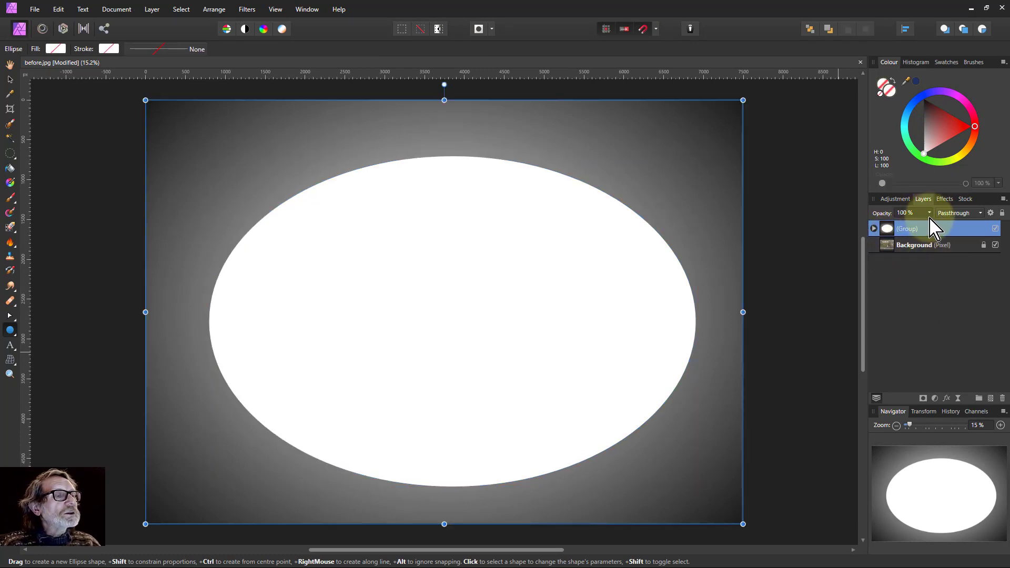
# Set the group's blend mode to Multiply and expand it to select the Ellipse layer
pyautogui.click(966, 221)
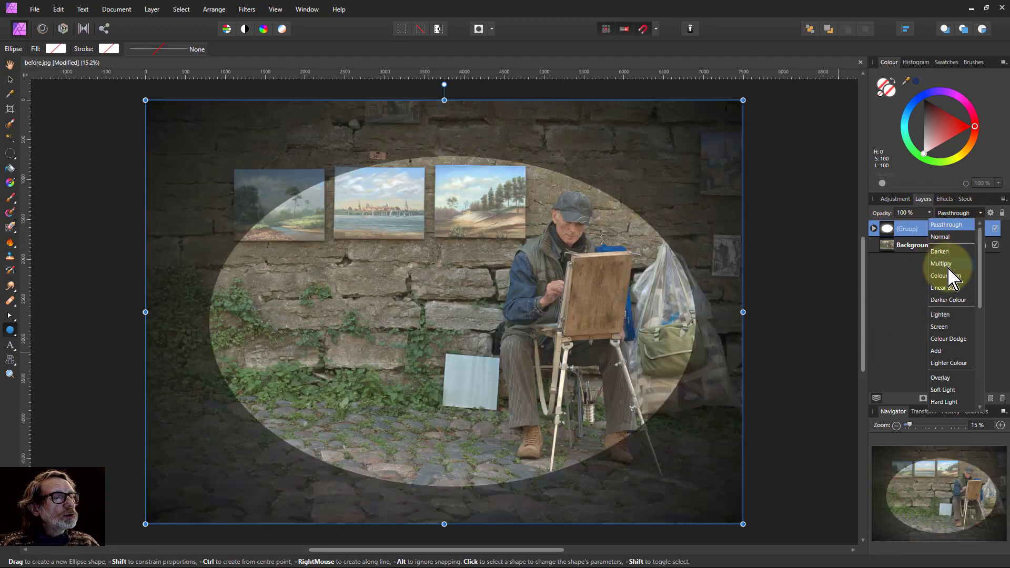
pyautogui.click(941, 263)
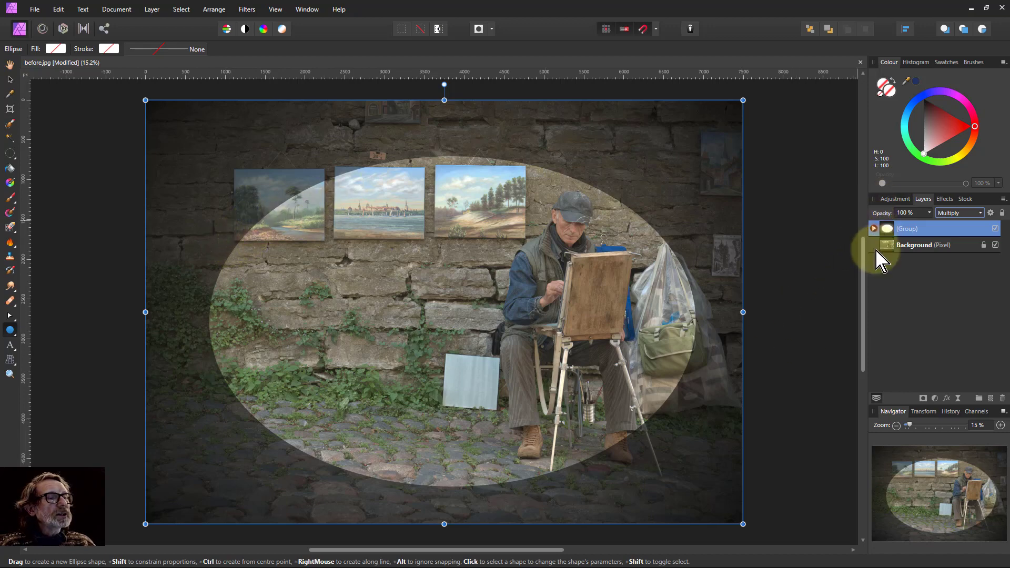
pyautogui.click(873, 228)
pyautogui.click(890, 246)
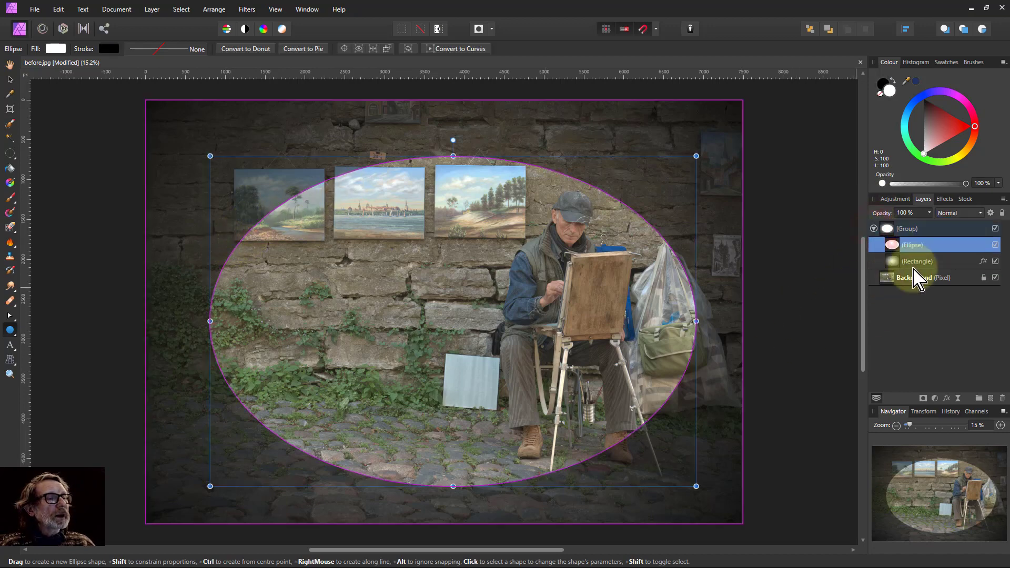
# Give the ellipse a 400 px Gaussian Blur layer effect and close Layer Effects
pyautogui.click(947, 398)
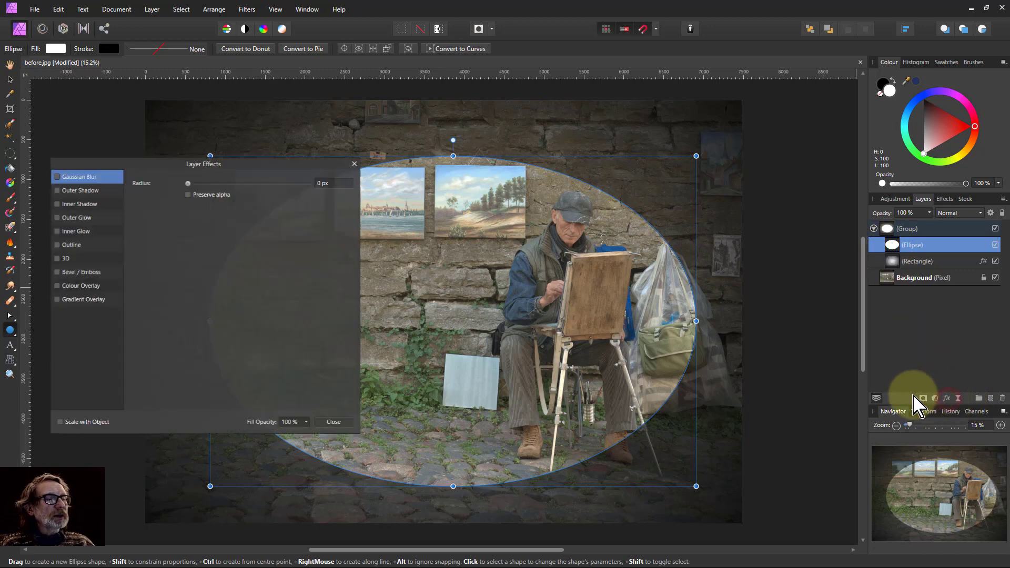
pyautogui.click(56, 177)
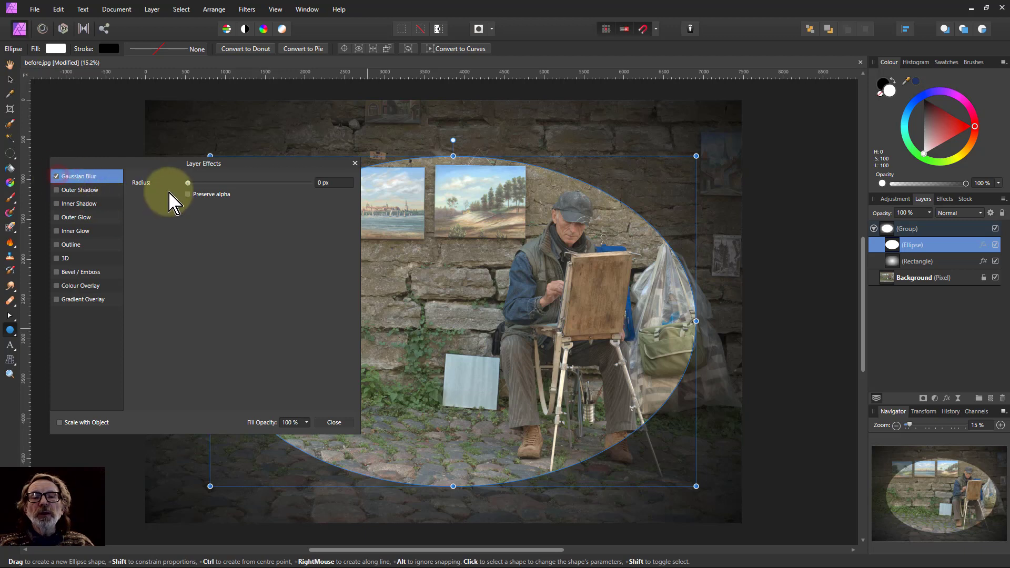
pyautogui.click(333, 183)
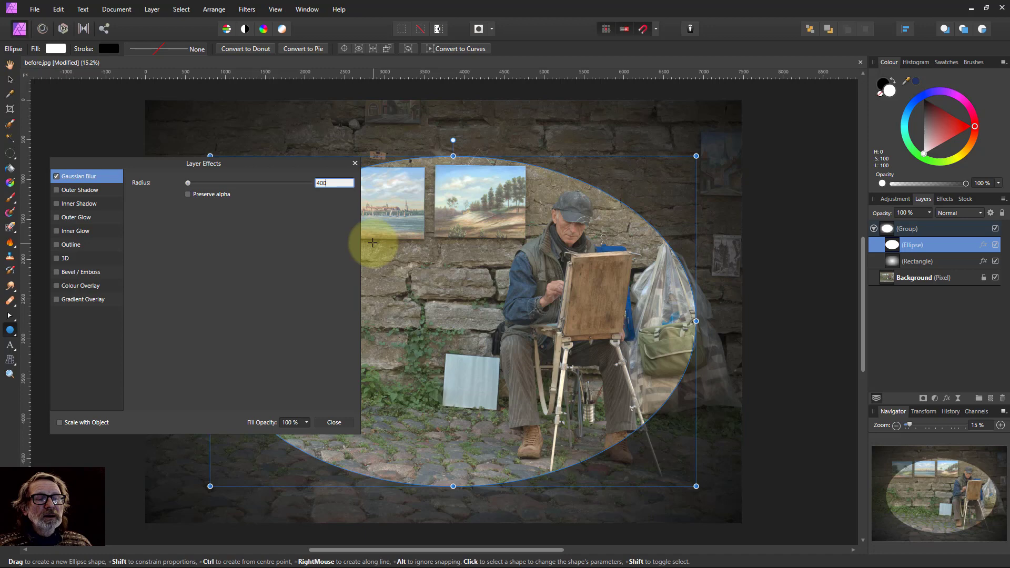
pyautogui.write('400')
pyautogui.press('Return')
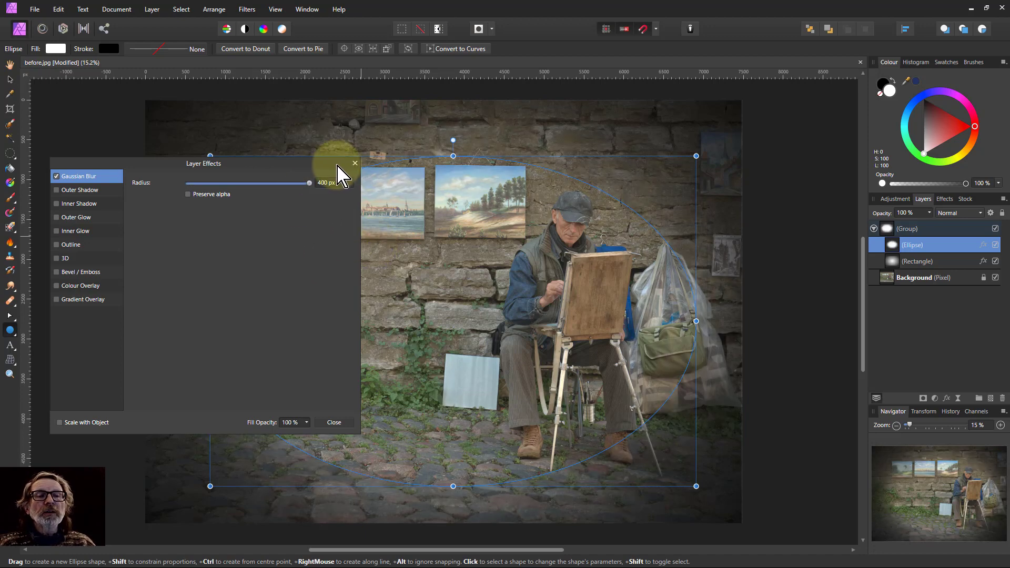
pyautogui.click(334, 423)
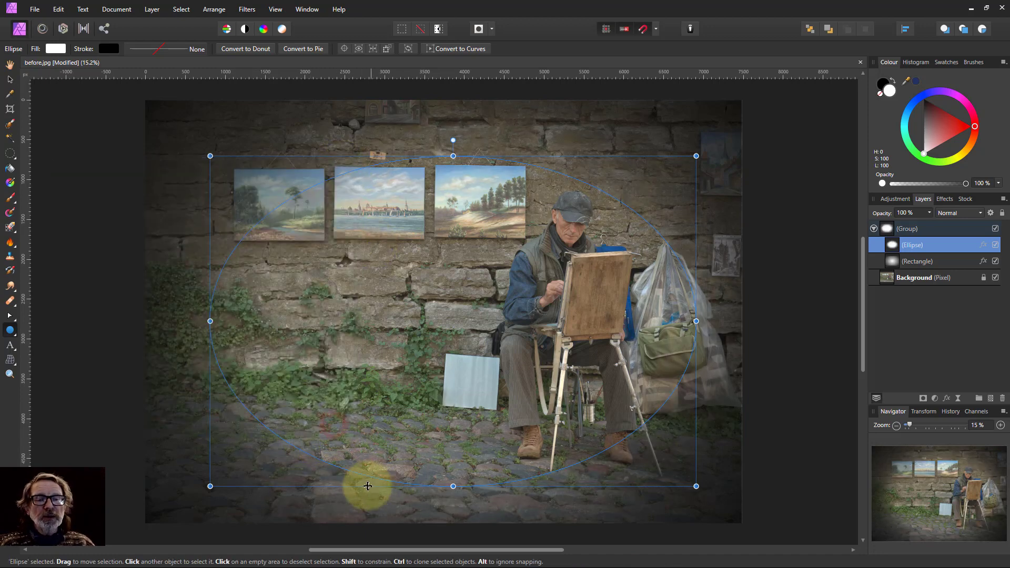
pyautogui.click(10, 64)
pyautogui.click(277, 344)
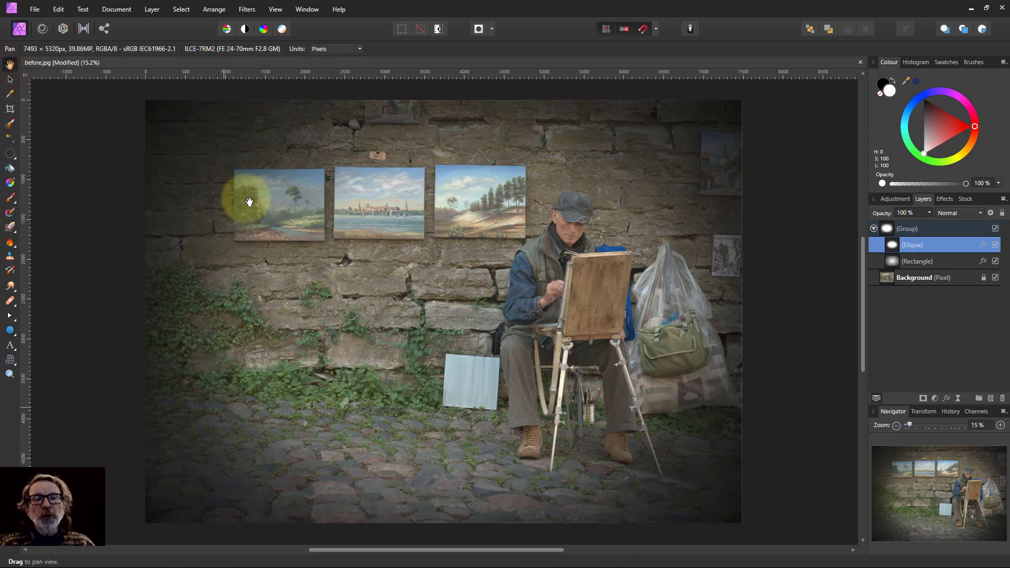
# Scale the rectangle's elliptical gradient overlay to 153% by 186% with zero offsets
pyautogui.click(896, 262)
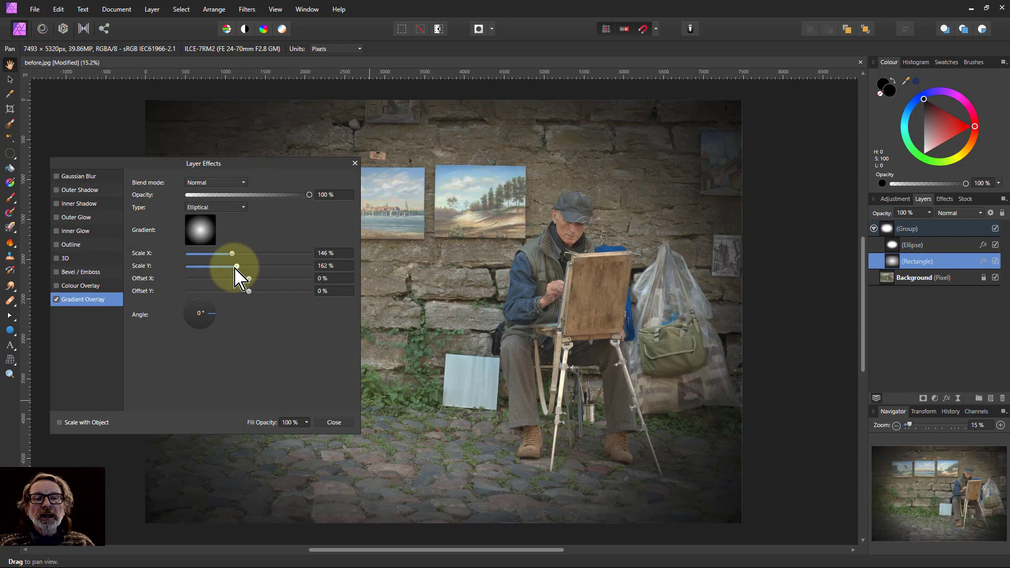
pyautogui.moveTo(236, 267); pyautogui.dragTo(239, 267)
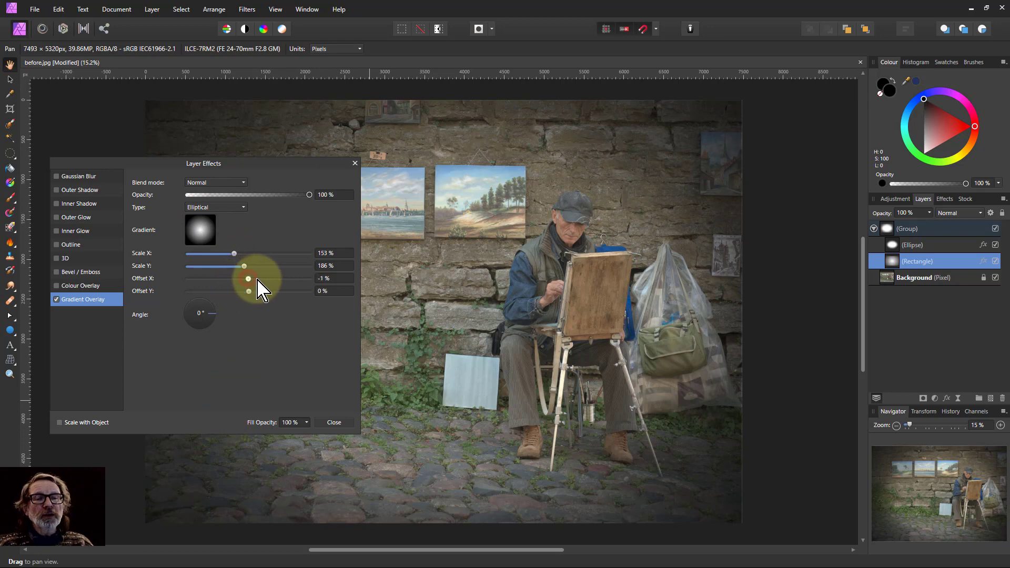
pyautogui.moveTo(258, 280); pyautogui.dragTo(251, 280)
pyautogui.moveTo(245, 280); pyautogui.dragTo(248, 300)
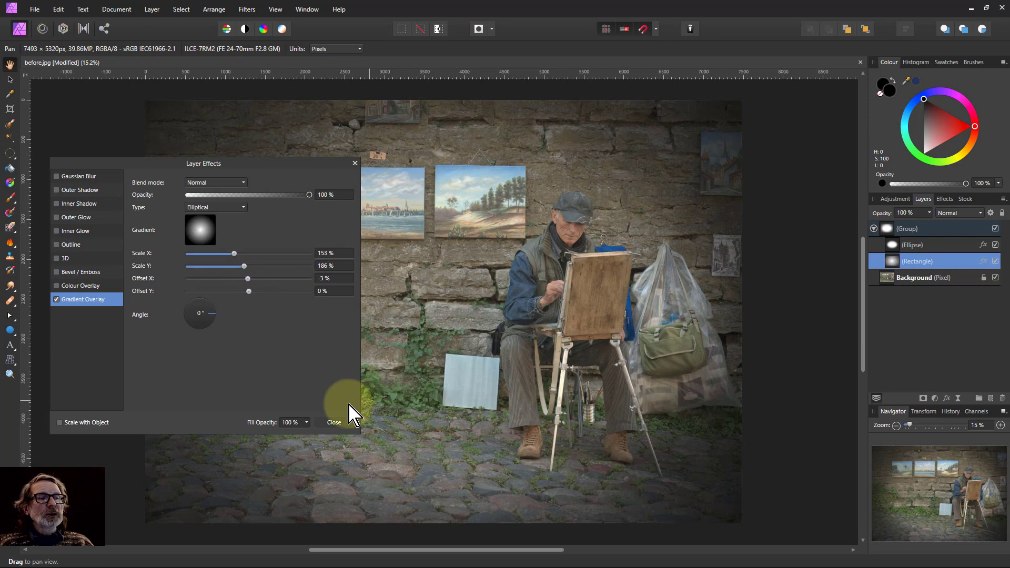
pyautogui.moveTo(250, 292); pyautogui.dragTo(264, 286)
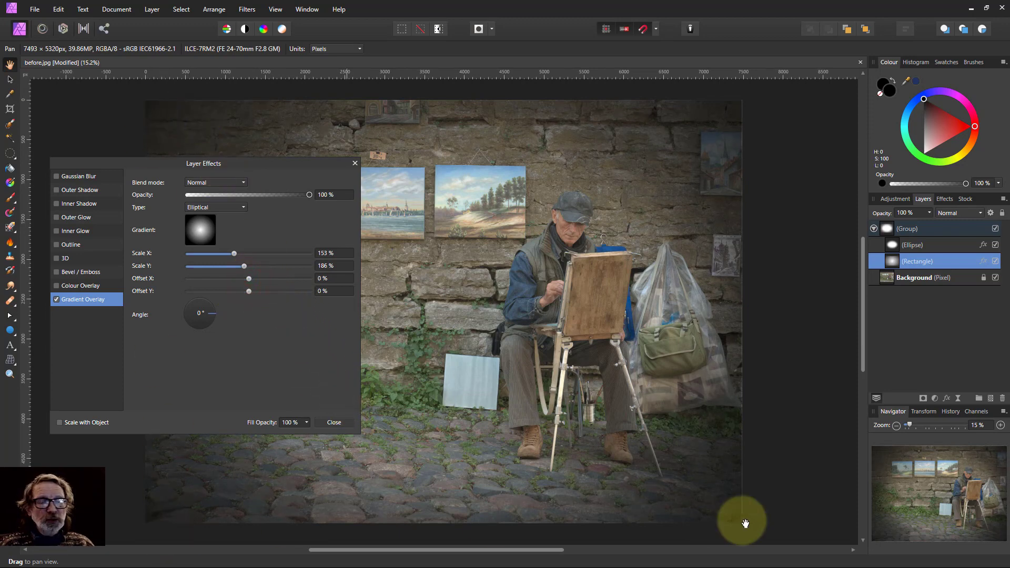
pyautogui.click(351, 165)
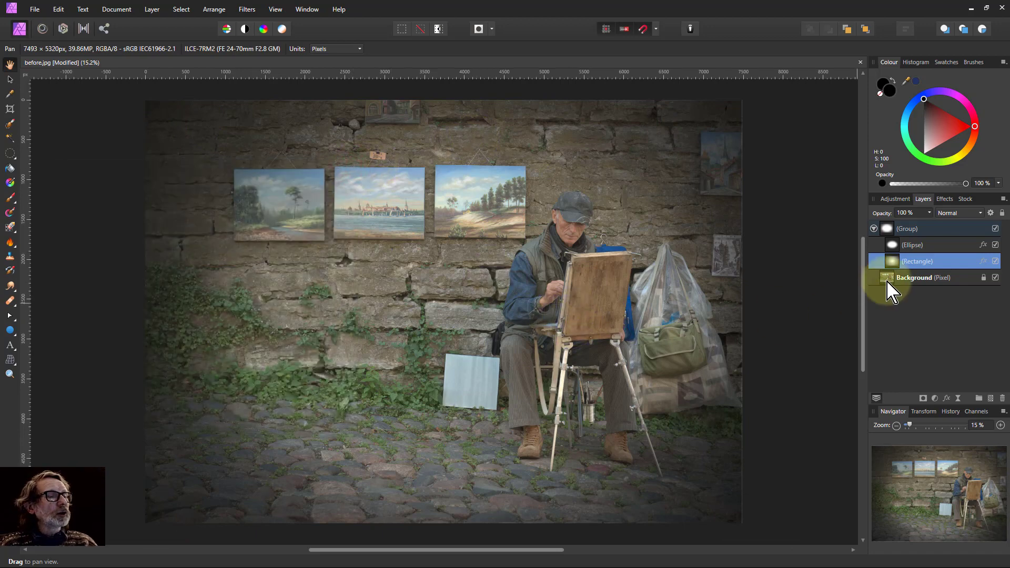
# Convert the group's ellipse to curves and switch to the Node Tool
pyautogui.click(897, 244)
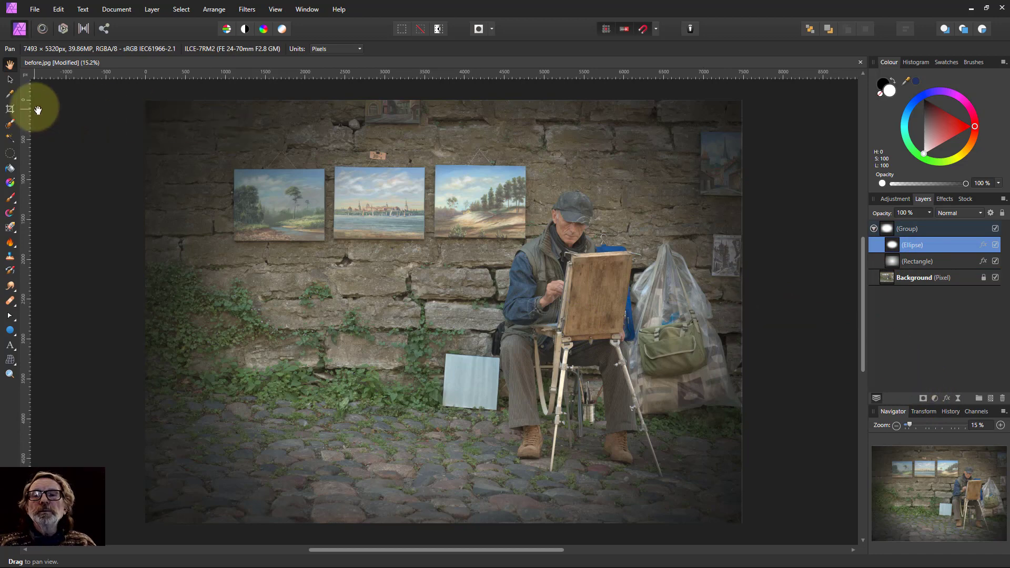
pyautogui.click(9, 79)
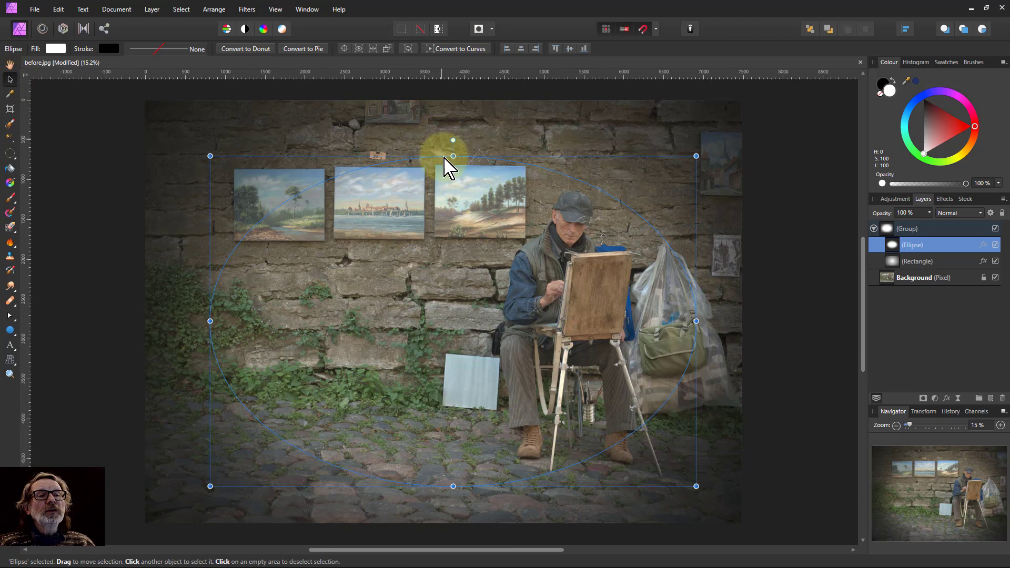
pyautogui.click(454, 53)
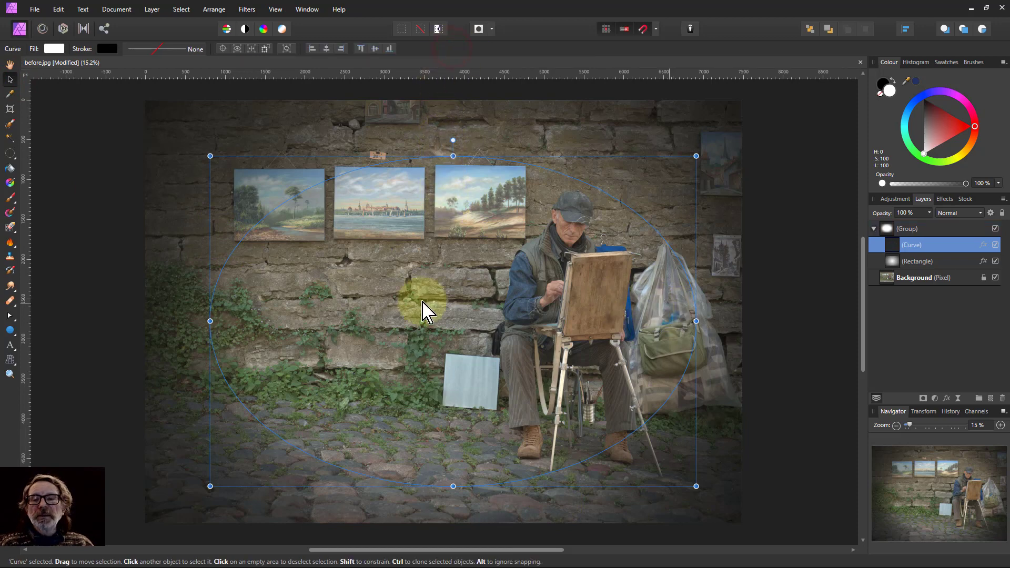
pyautogui.click(9, 315)
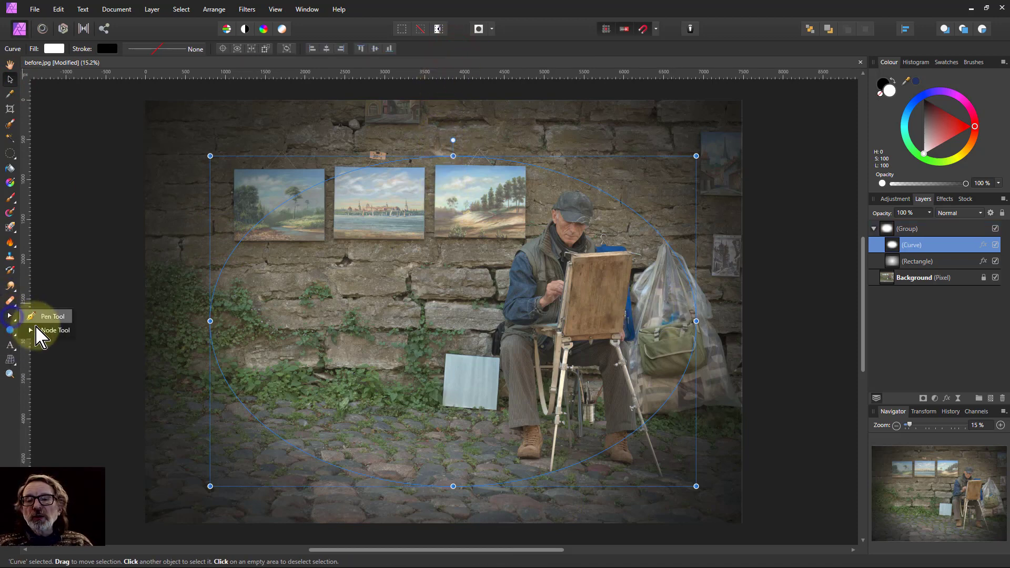
pyautogui.click(53, 331)
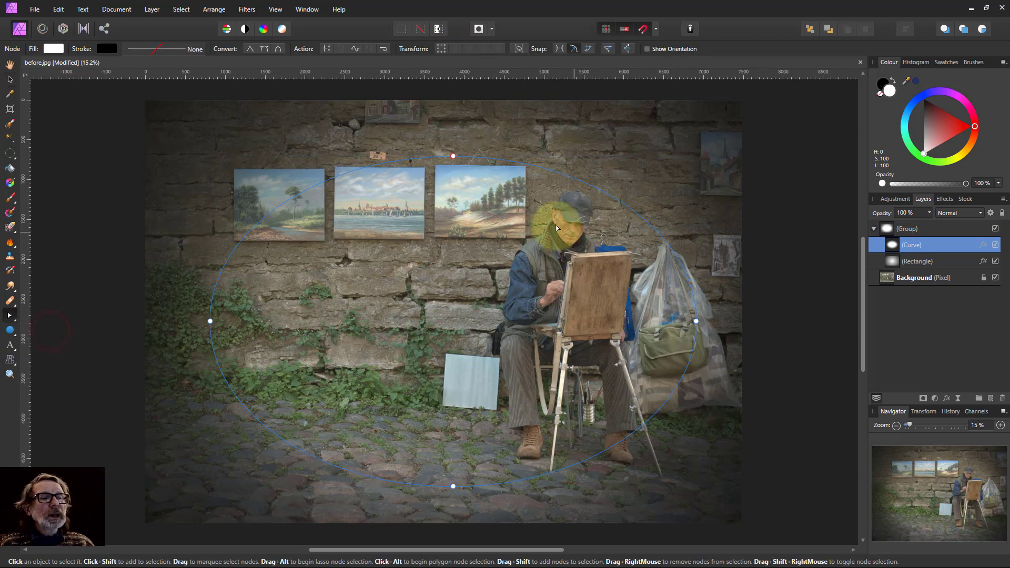
# Push the right edges outward and pull the left edges inward into a lopsided egg shape
pyautogui.moveTo(619, 203); pyautogui.dragTo(647, 165)
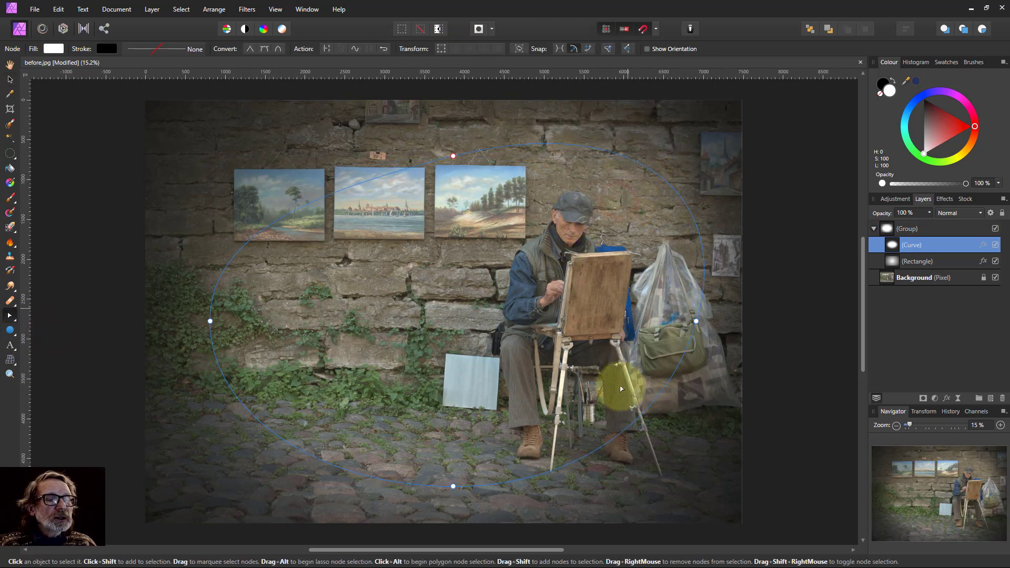
pyautogui.moveTo(631, 427); pyautogui.dragTo(654, 456)
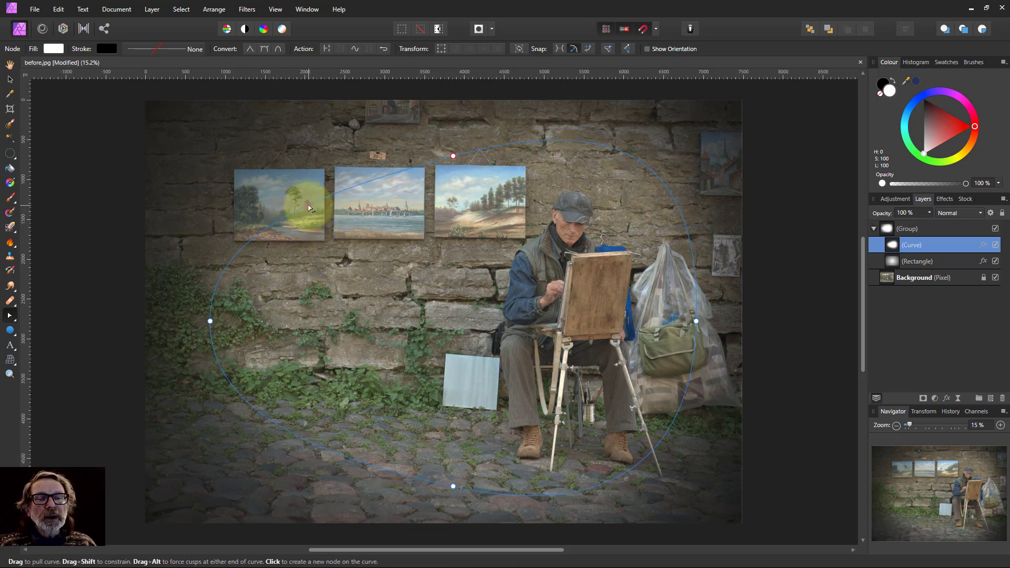
pyautogui.moveTo(309, 208); pyautogui.dragTo(315, 229)
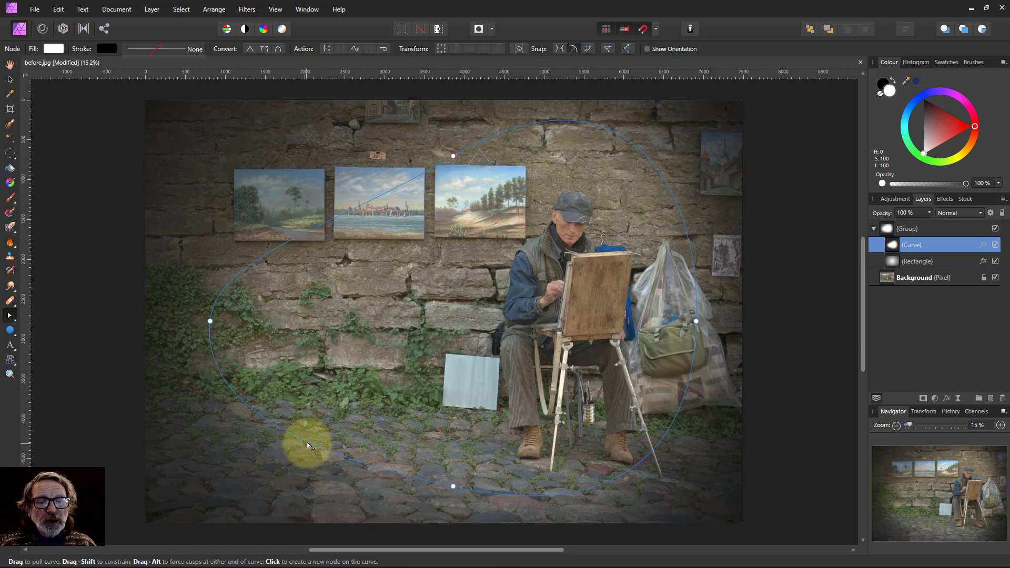
pyautogui.moveTo(309, 441); pyautogui.dragTo(312, 428)
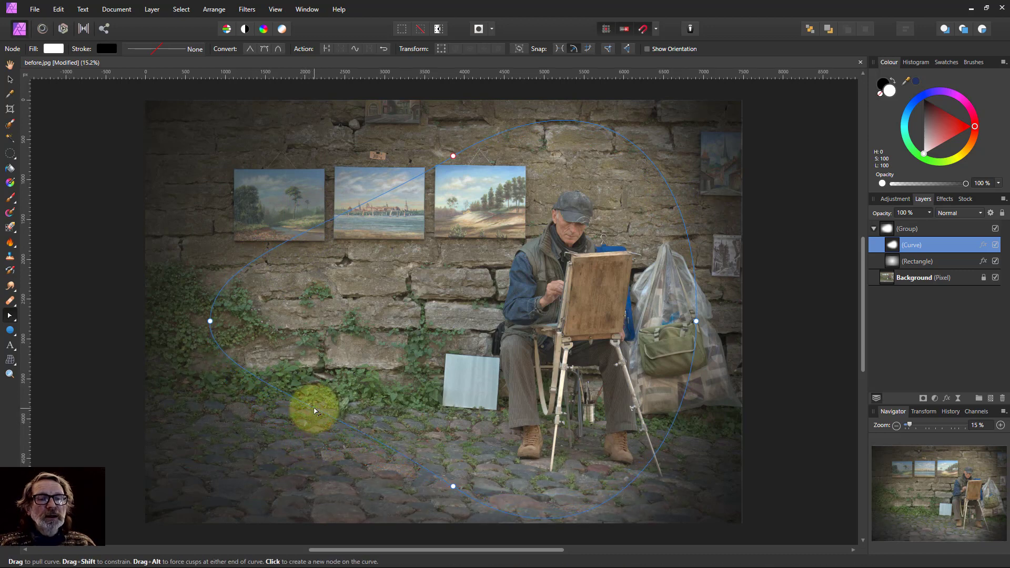
# Drag a linear gradient across the vignette curve, running from white to 0% opacity
pyautogui.click(10, 183)
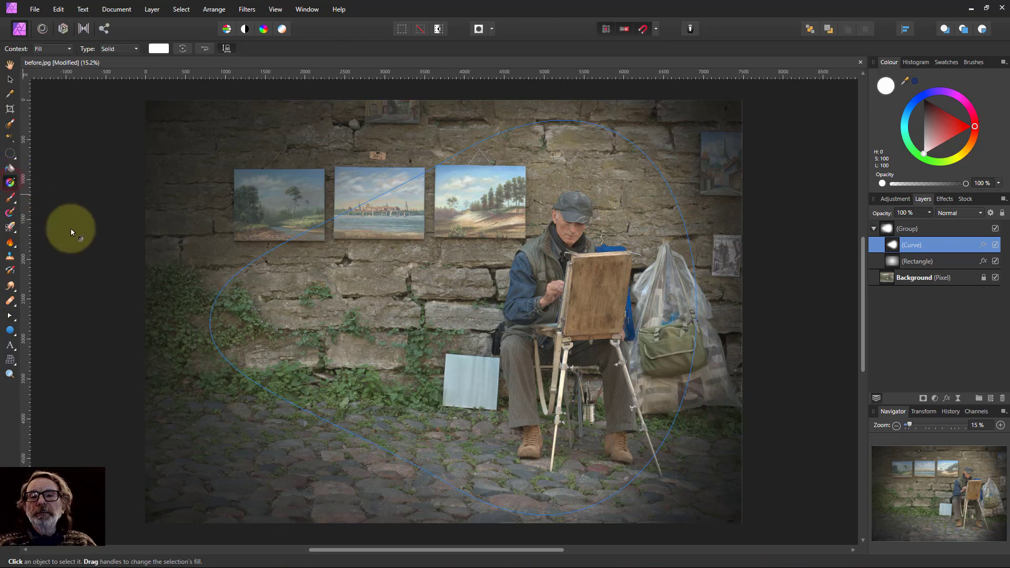
pyautogui.moveTo(219, 328); pyautogui.dragTo(582, 331)
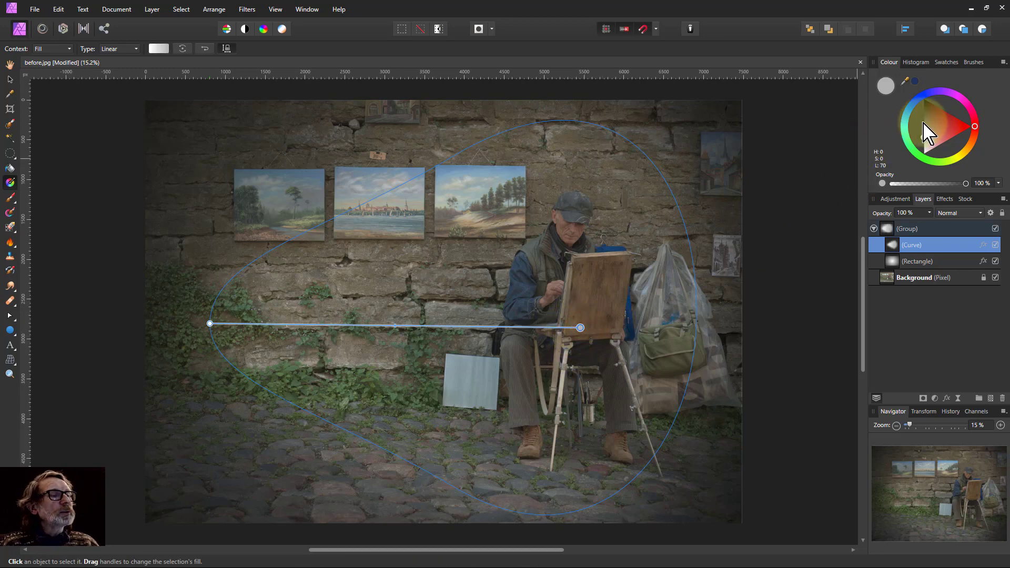
pyautogui.moveTo(931, 136); pyautogui.dragTo(797, 157)
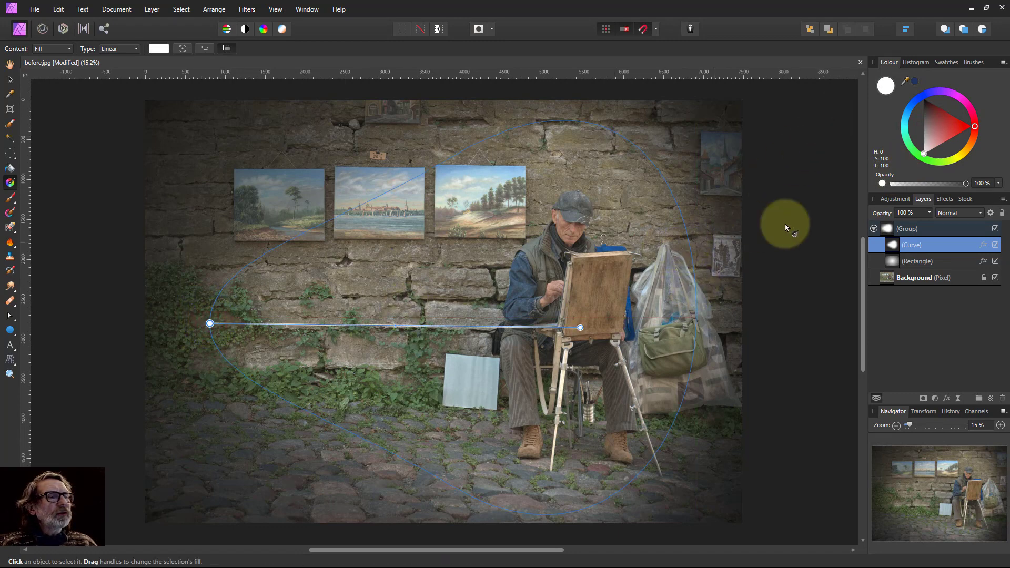
pyautogui.moveTo(967, 184); pyautogui.dragTo(832, 203)
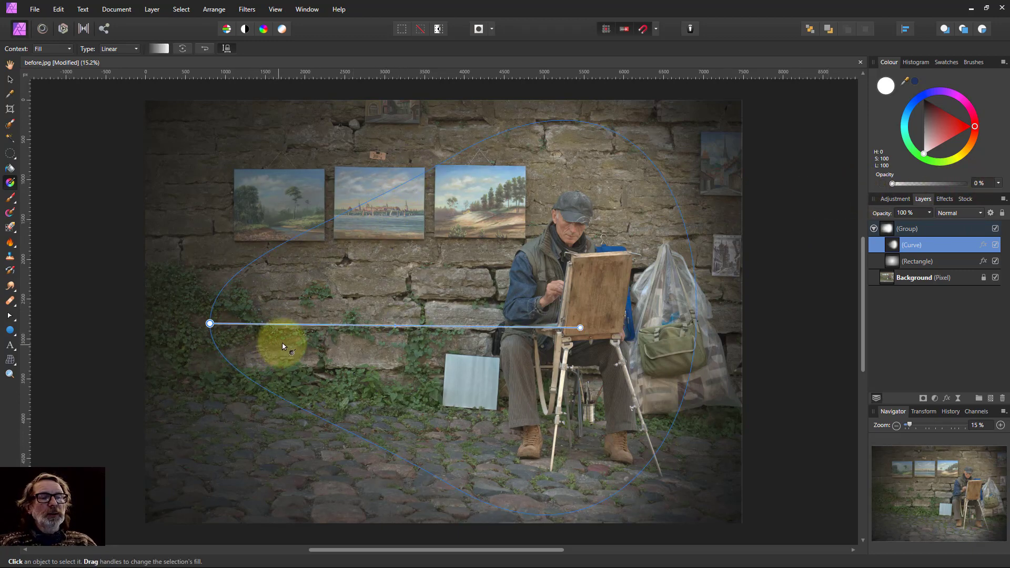
pyautogui.click(10, 64)
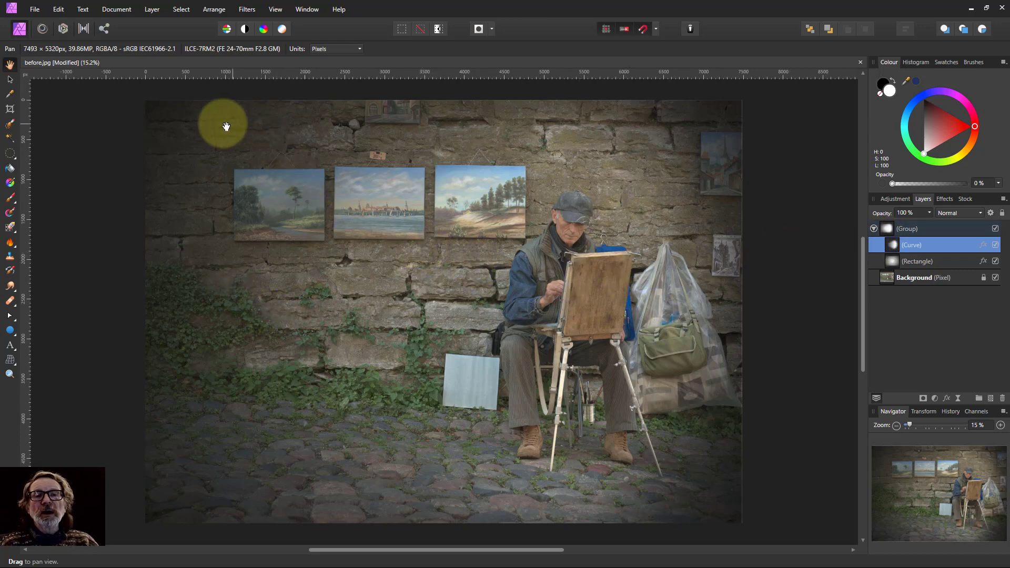
pyautogui.click(893, 263)
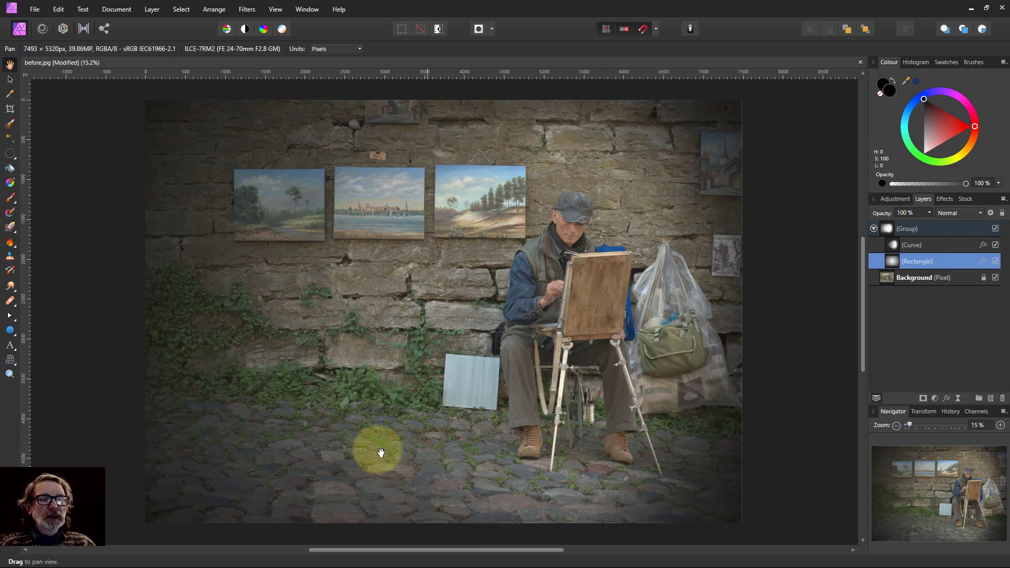
pyautogui.click(893, 246)
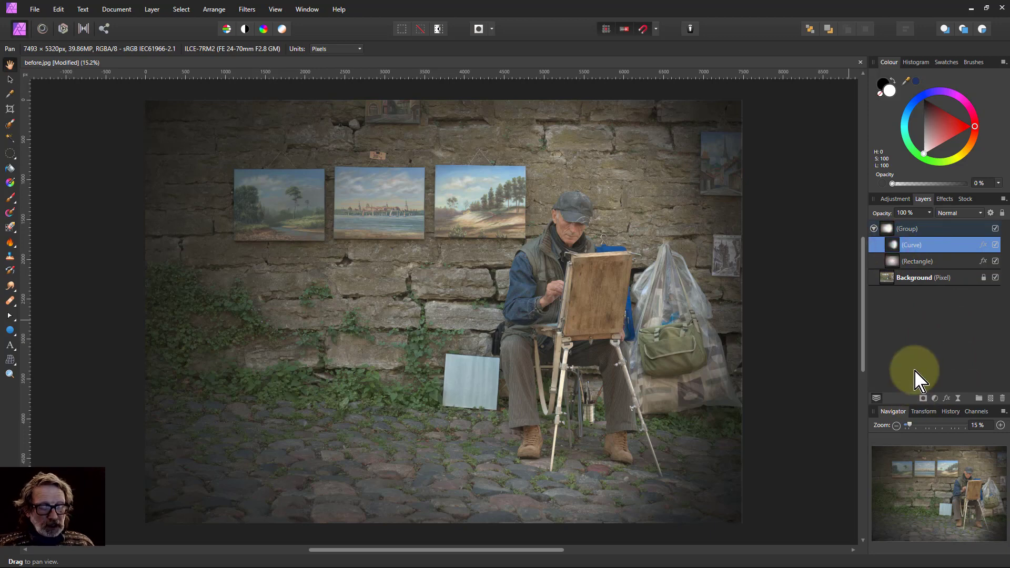
# Duplicate the curve above Background in Overlay mode at 25% opacity, then collapse the vignette group
pyautogui.hotkey('ctrl', 'j')
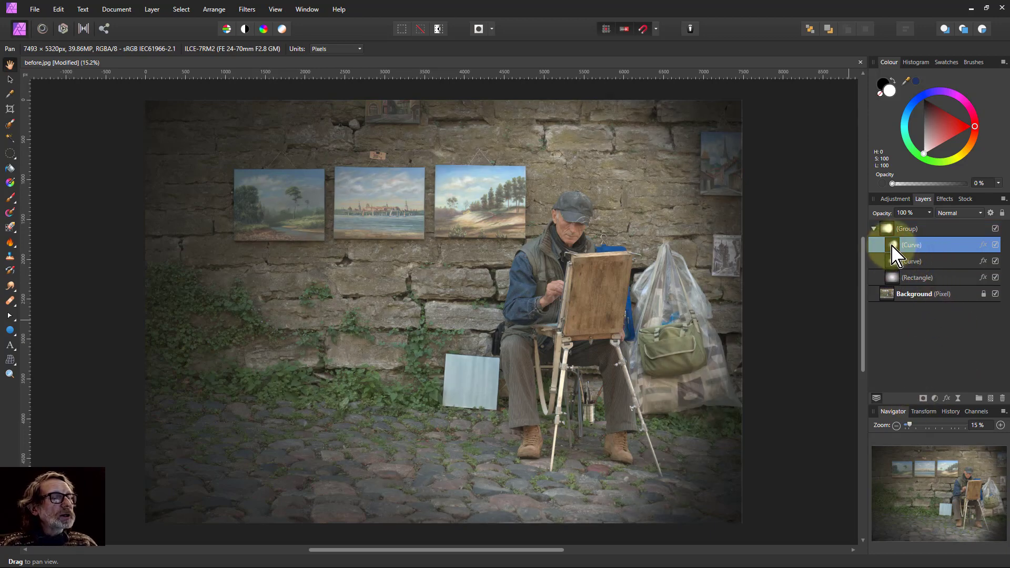
pyautogui.moveTo(885, 262); pyautogui.dragTo(873, 289)
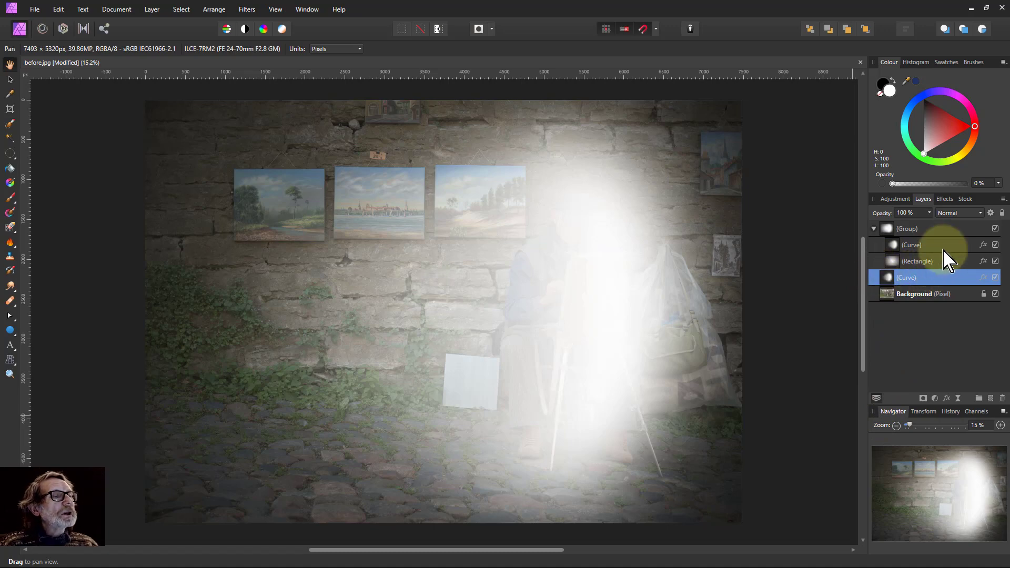
pyautogui.click(957, 213)
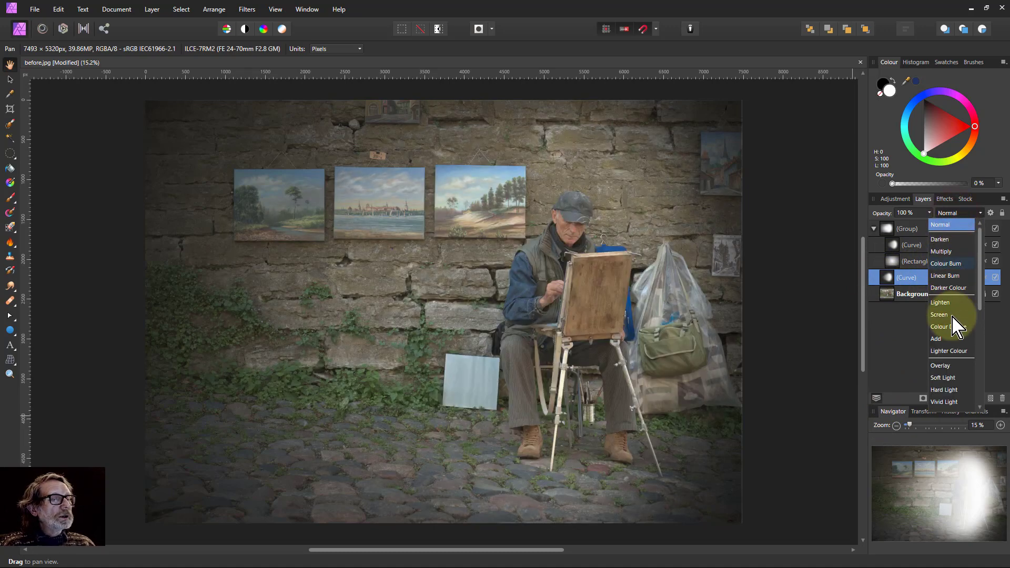
pyautogui.click(944, 367)
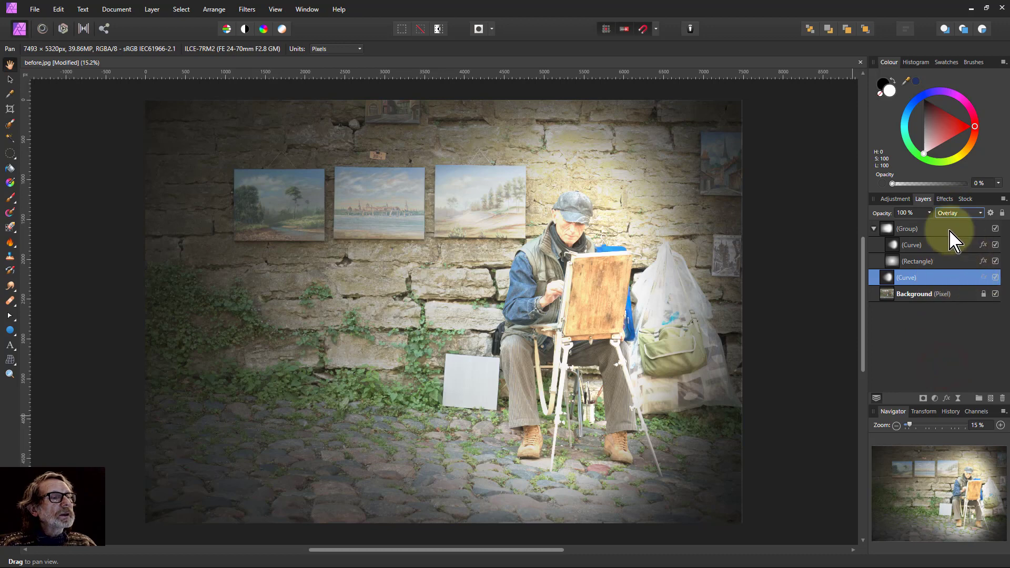
pyautogui.click(930, 213)
pyautogui.moveTo(921, 228); pyautogui.dragTo(878, 233)
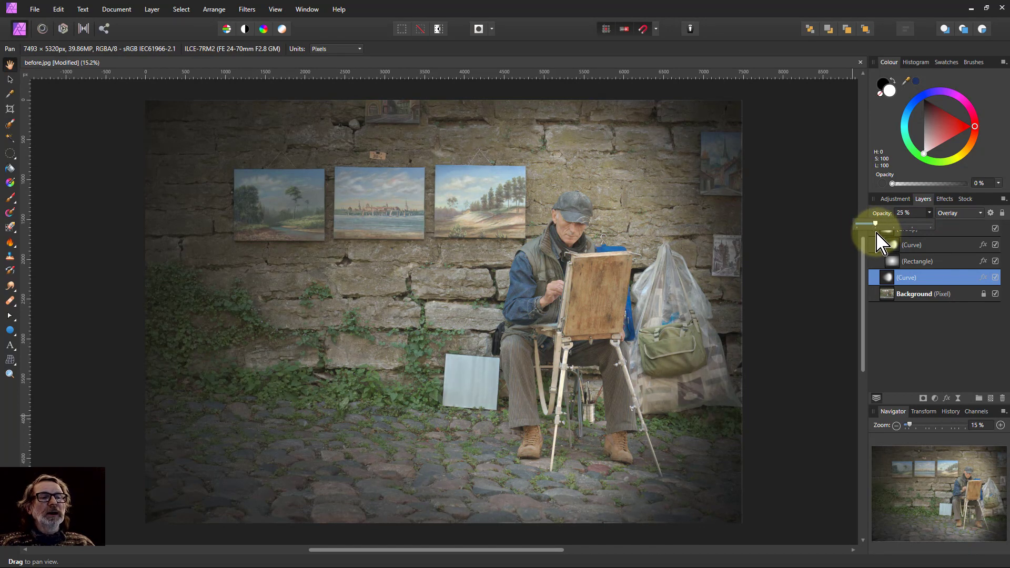
pyautogui.moveTo(877, 233); pyautogui.dragTo(876, 233)
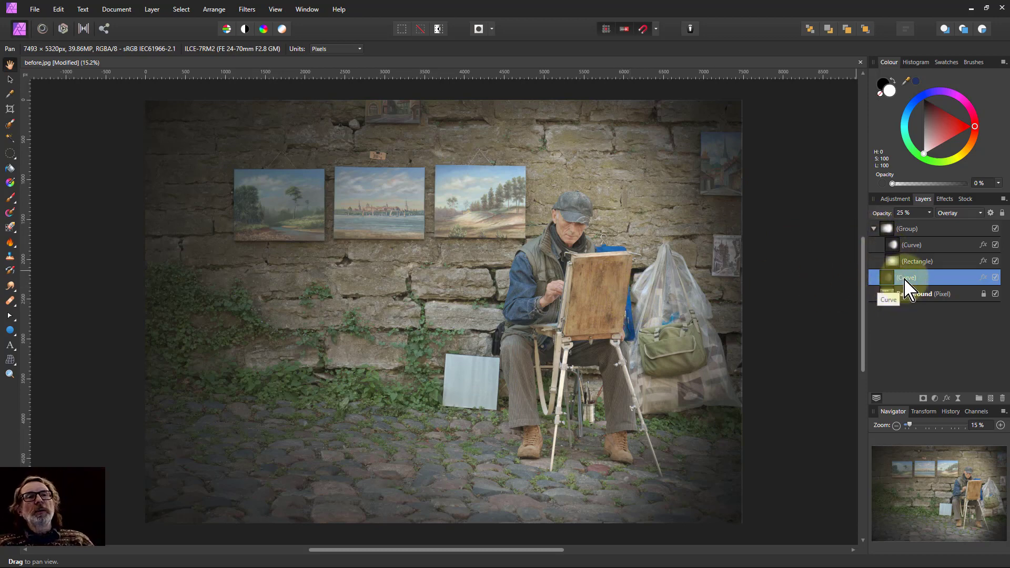
pyautogui.click(880, 232)
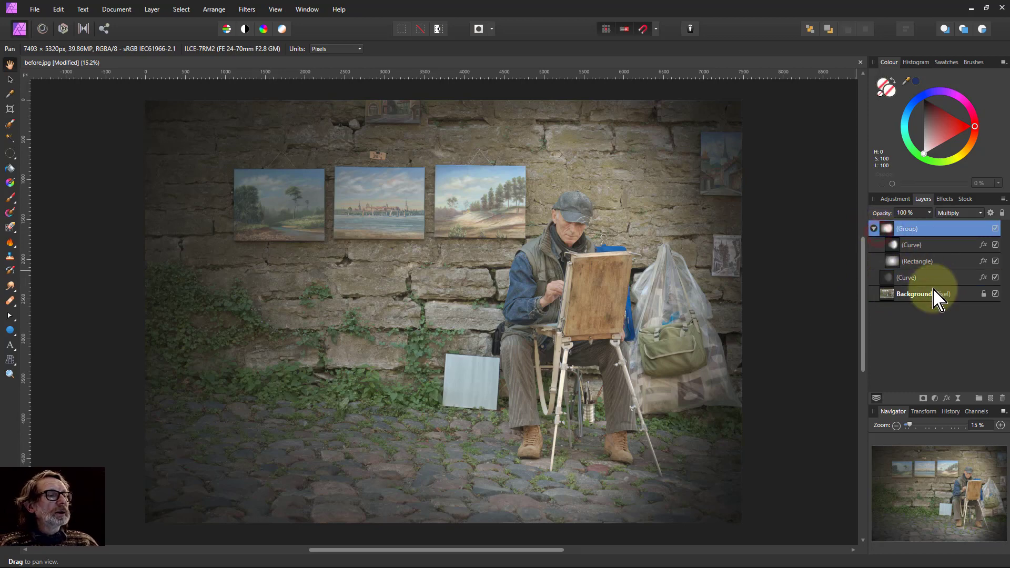
pyautogui.click(875, 229)
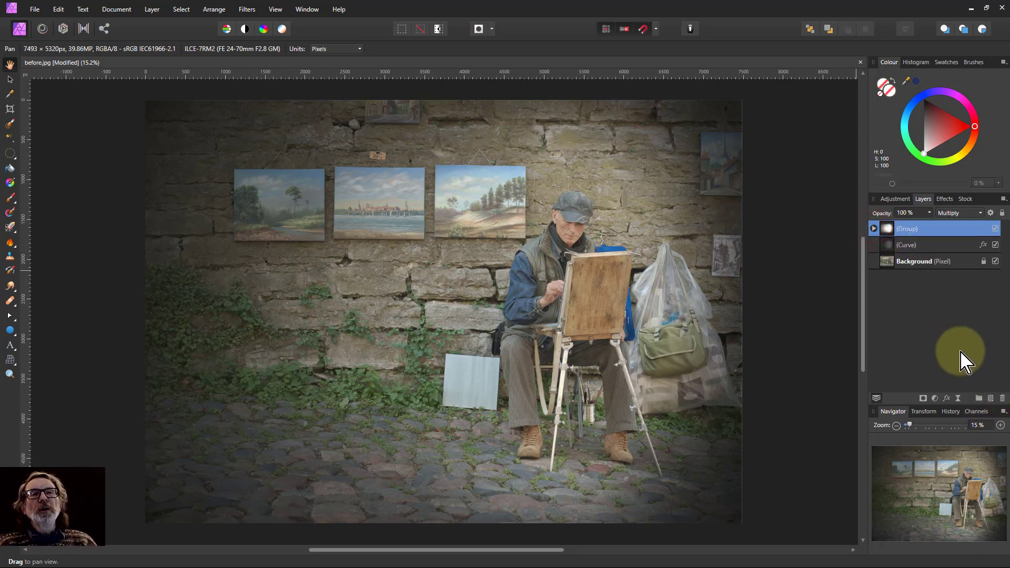